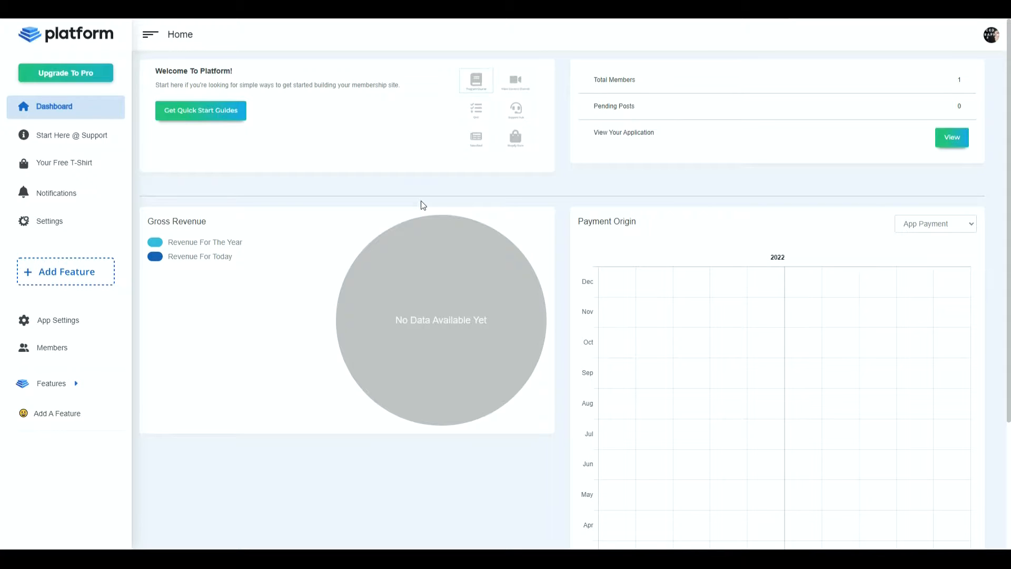
- Add a Group Newsfeed feature to the app
{"action": "left_click", "coordinate": [81, 281]}
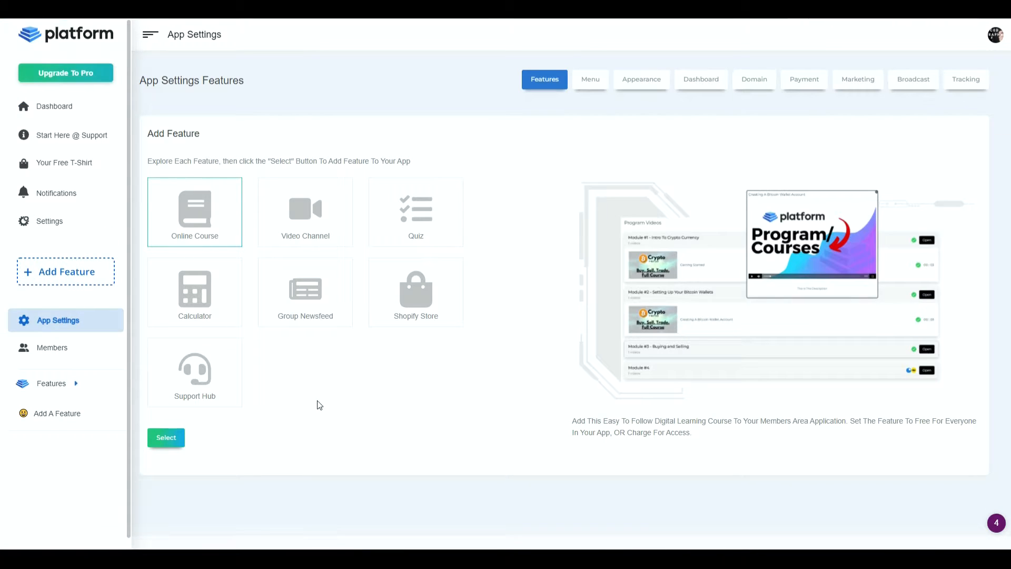
{"action": "left_click", "coordinate": [317, 305]}
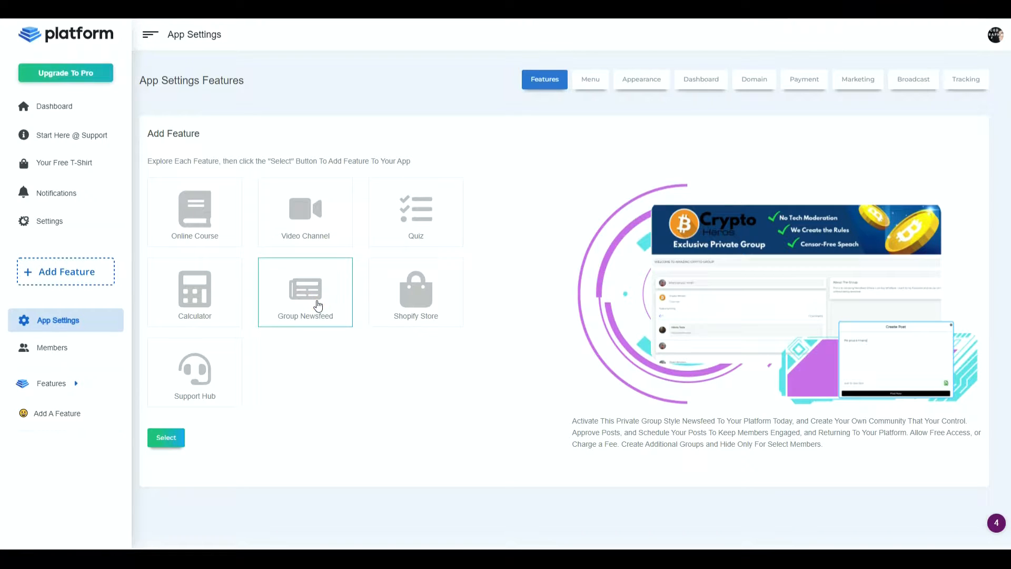
{"action": "left_click", "coordinate": [717, 434]}
{"action": "left_click", "coordinate": [177, 442]}
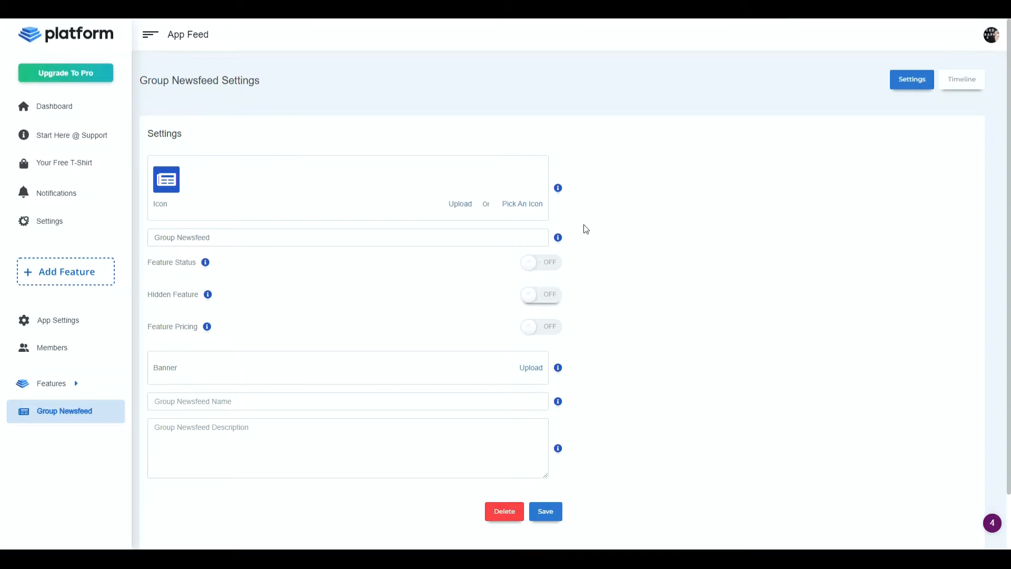
- Choose the contact card icon from the icon picker as the group newsfeed's icon
{"action": "left_click", "coordinate": [171, 183]}
{"action": "left_click", "coordinate": [507, 206]}
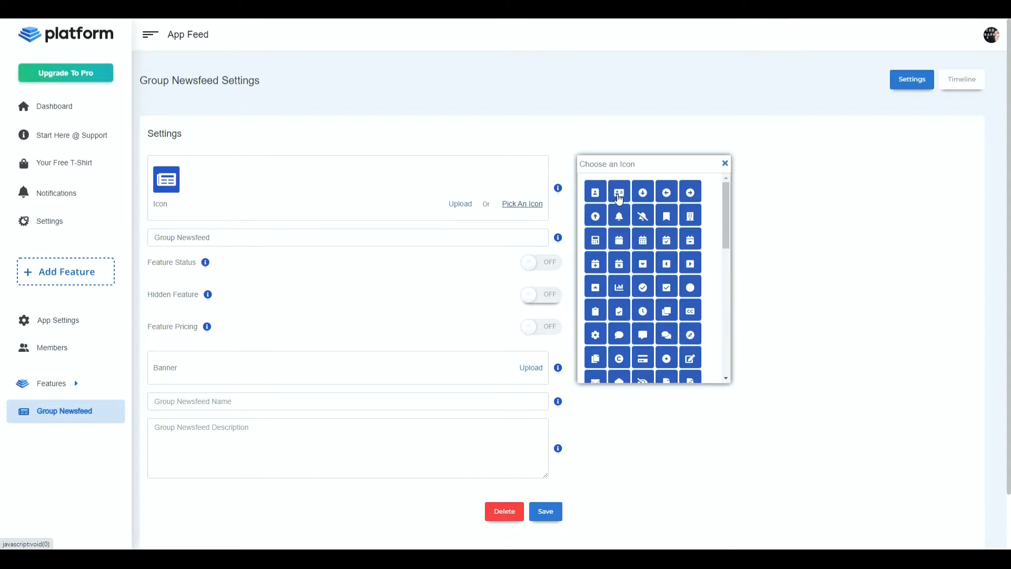
{"action": "left_click", "coordinate": [619, 197]}
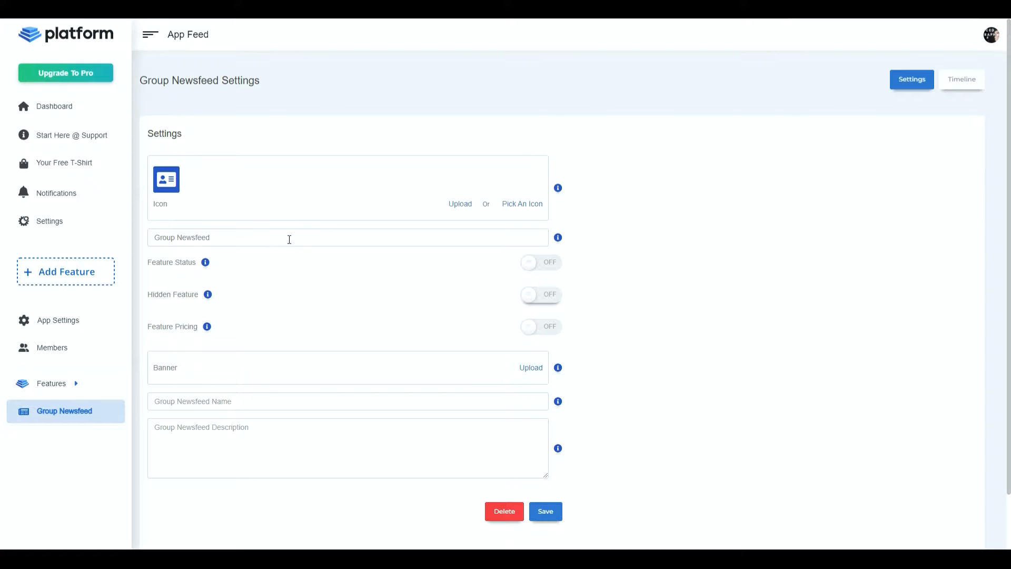
- Rename the newsfeed feature as "Advanced Photography Group"
{"action": "key", "text": "ctrl+a"}
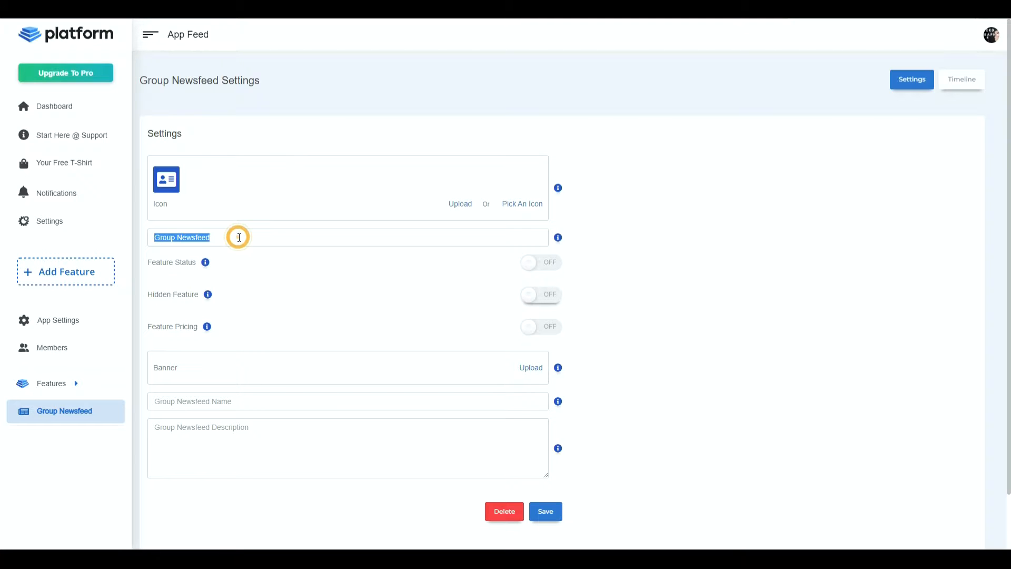
{"action": "type", "text": "Advanced Photography Grouop"}
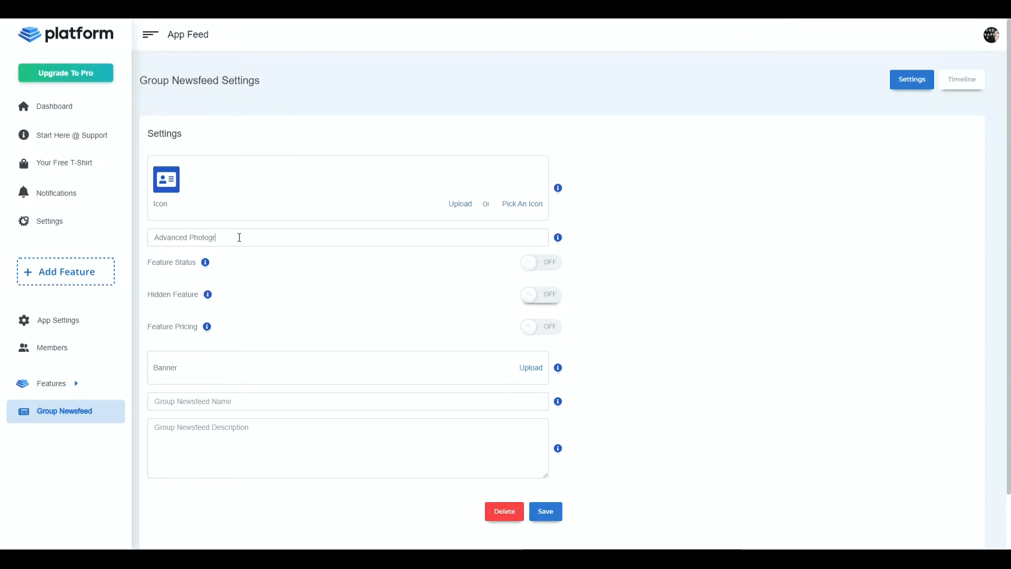
{"action": "key", "text": "BackSpace"}
{"action": "key", "text": "BackSpace"}
{"action": "type", "text": "p"}
- Turn the feature status on, and switch the hidden feature option on and back off
{"action": "left_click", "coordinate": [553, 273]}
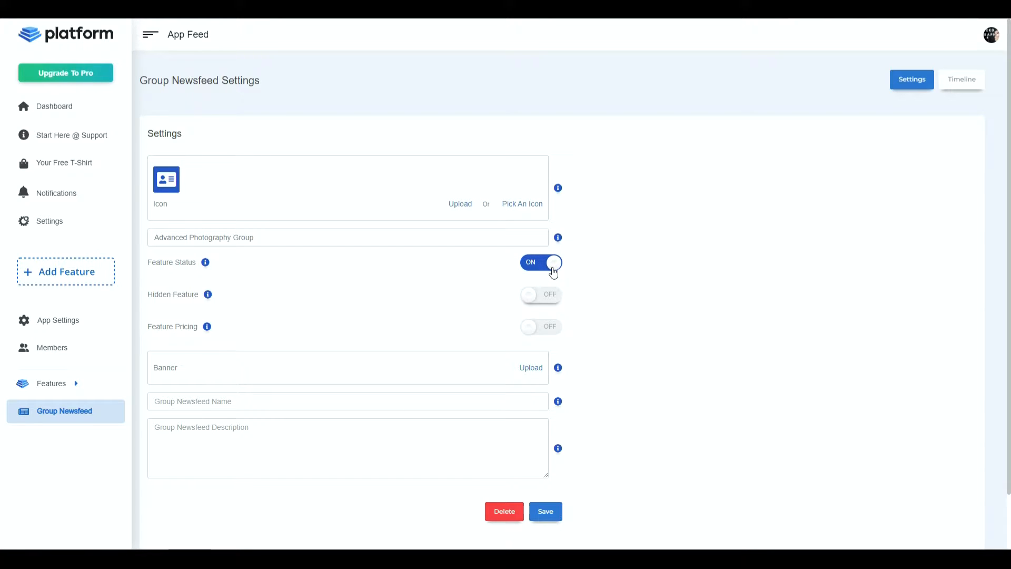
{"action": "left_click", "coordinate": [551, 268]}
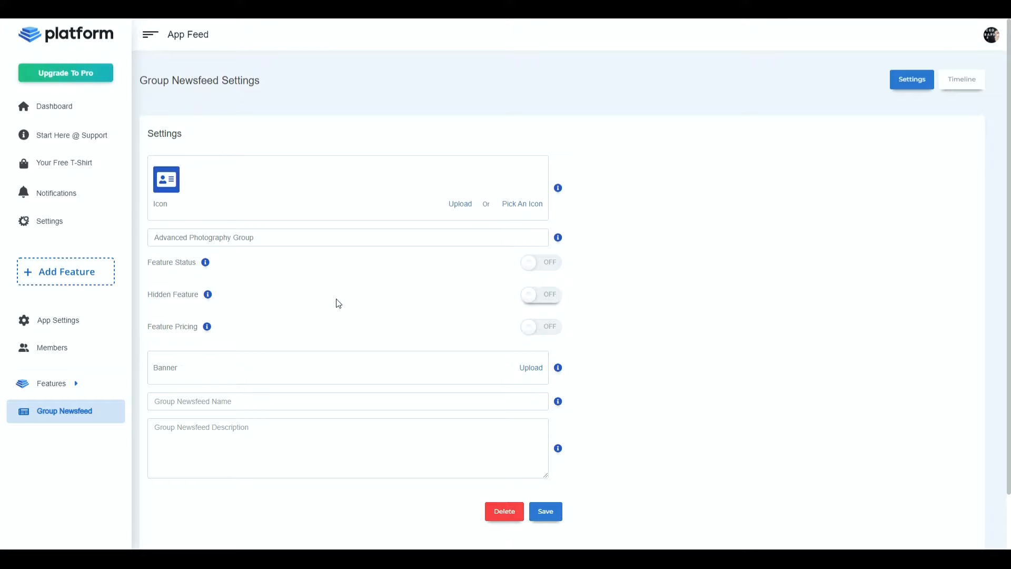
{"action": "left_click", "coordinate": [538, 269]}
{"action": "left_click", "coordinate": [532, 301]}
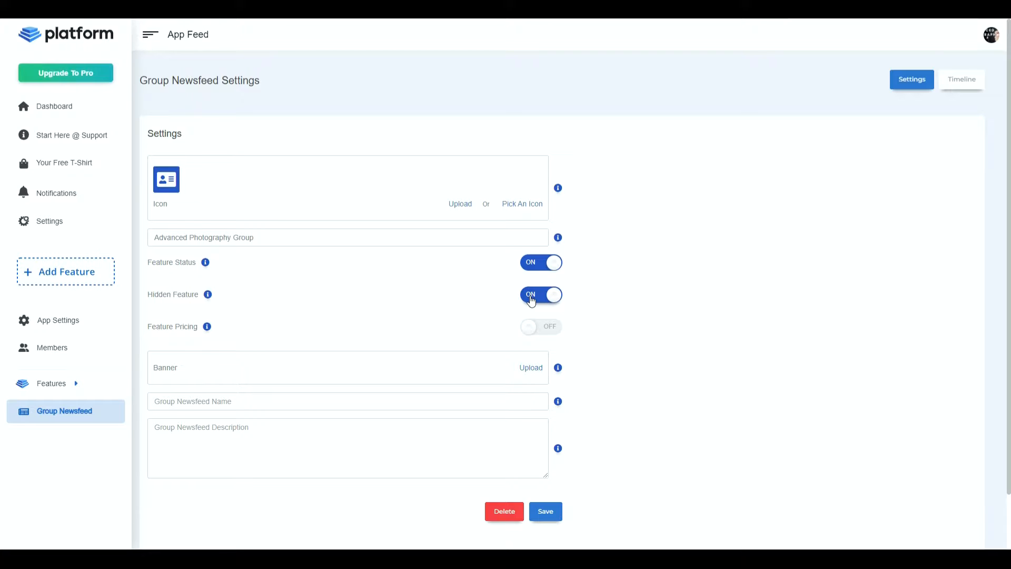
{"action": "left_click", "coordinate": [531, 300]}
- Enable feature pricing with a One Time plan priced at 11
{"action": "left_click", "coordinate": [536, 327]}
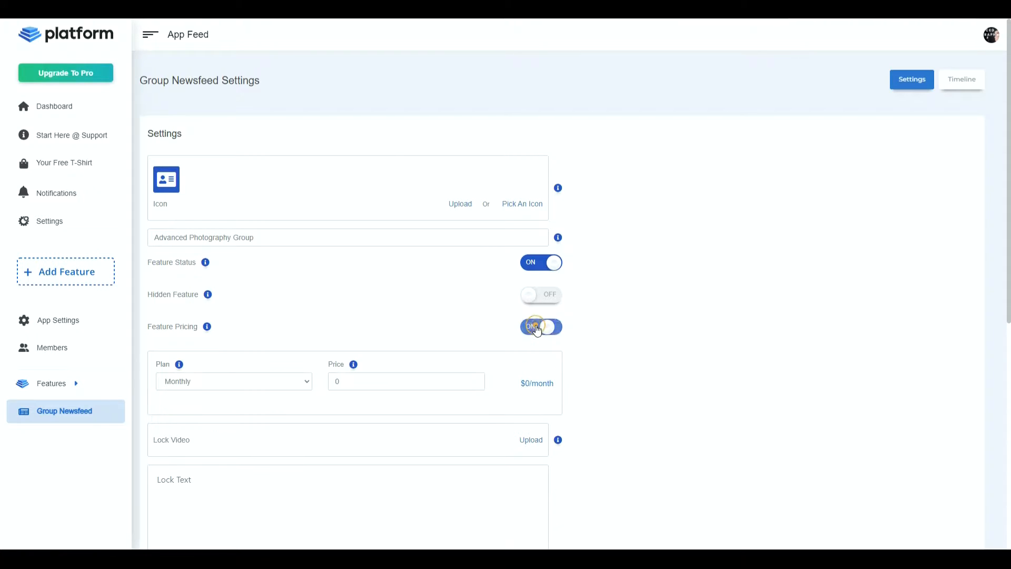
{"action": "scroll", "coordinate": [327, 280], "scroll_direction": "down", "scroll_amount": 3}
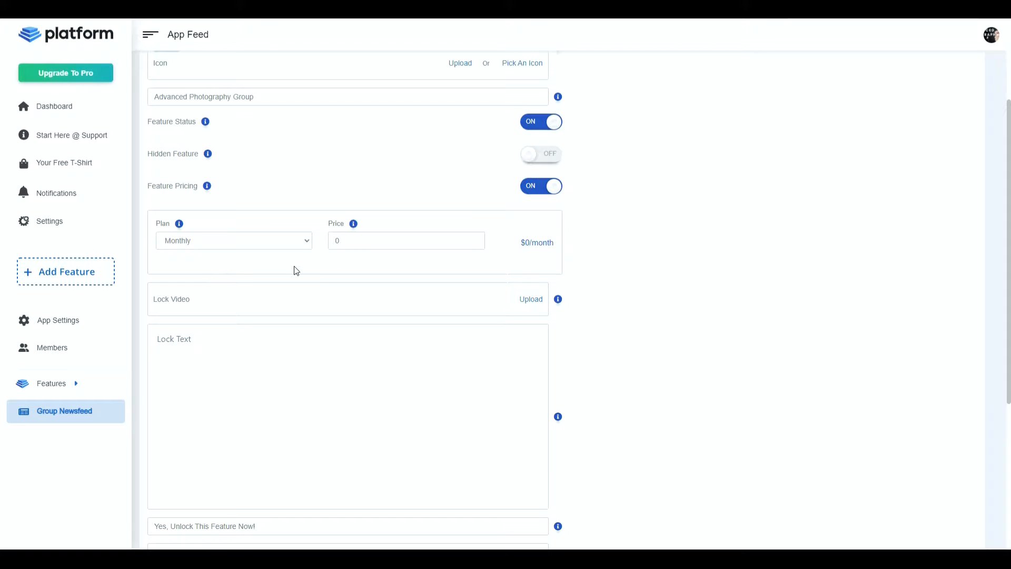
{"action": "left_click", "coordinate": [241, 240]}
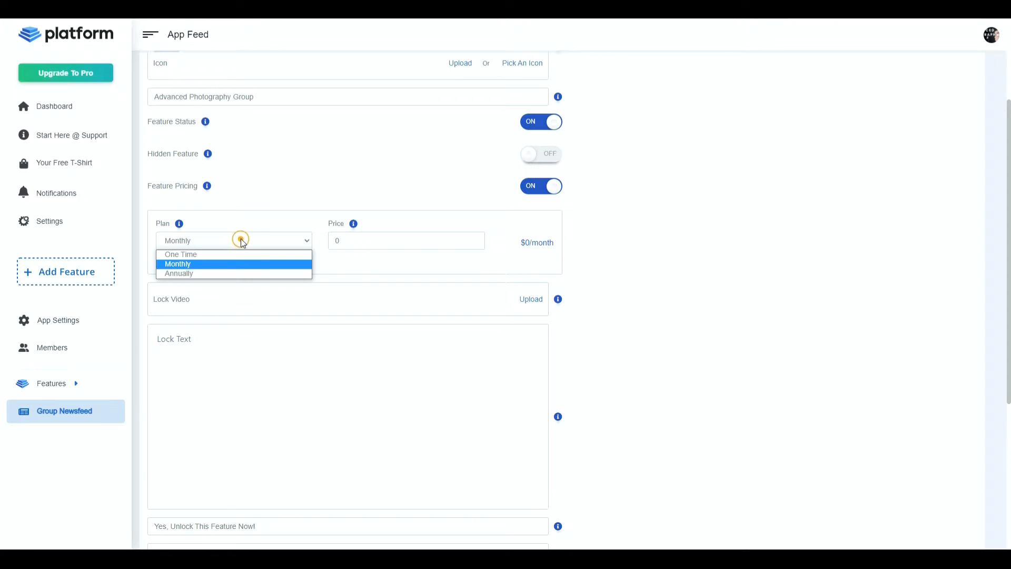
{"action": "left_click", "coordinate": [217, 253]}
{"action": "left_click", "coordinate": [475, 239]}
{"action": "type", "text": "11"}
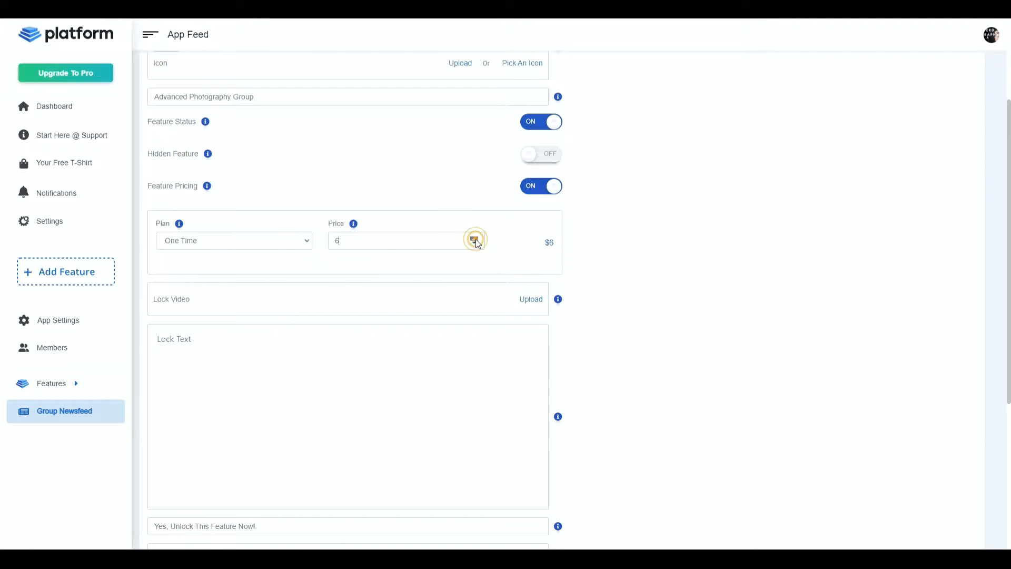
- Change the pricing plan to Monthly with a price of 30
{"action": "left_click", "coordinate": [235, 239]}
{"action": "left_click", "coordinate": [201, 266]}
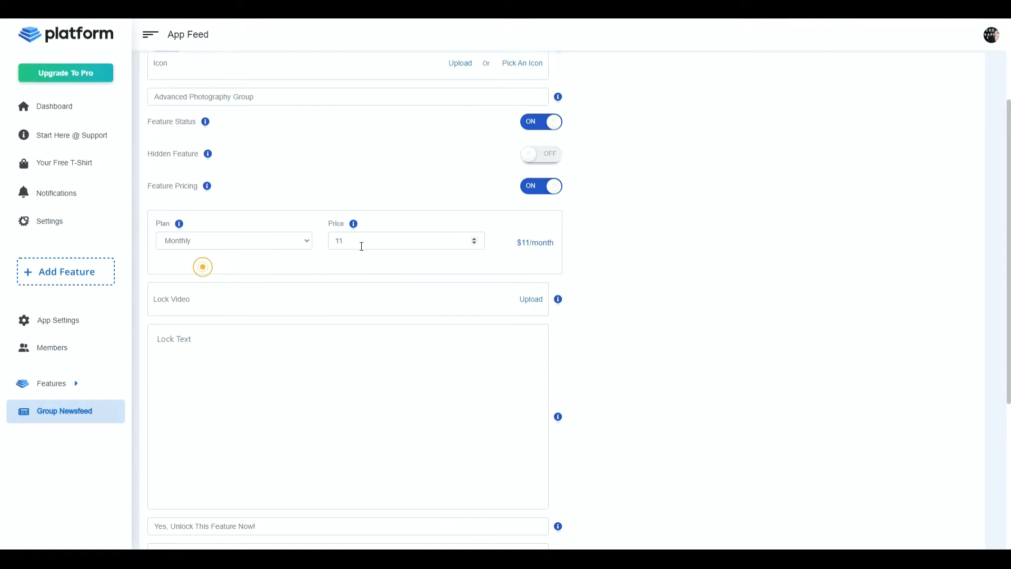
{"action": "double_click", "coordinate": [360, 245]}
{"action": "type", "text": "30"}
- Change the pricing plan to Annually with a price of 200
{"action": "left_click", "coordinate": [291, 237]}
{"action": "left_click", "coordinate": [249, 271]}
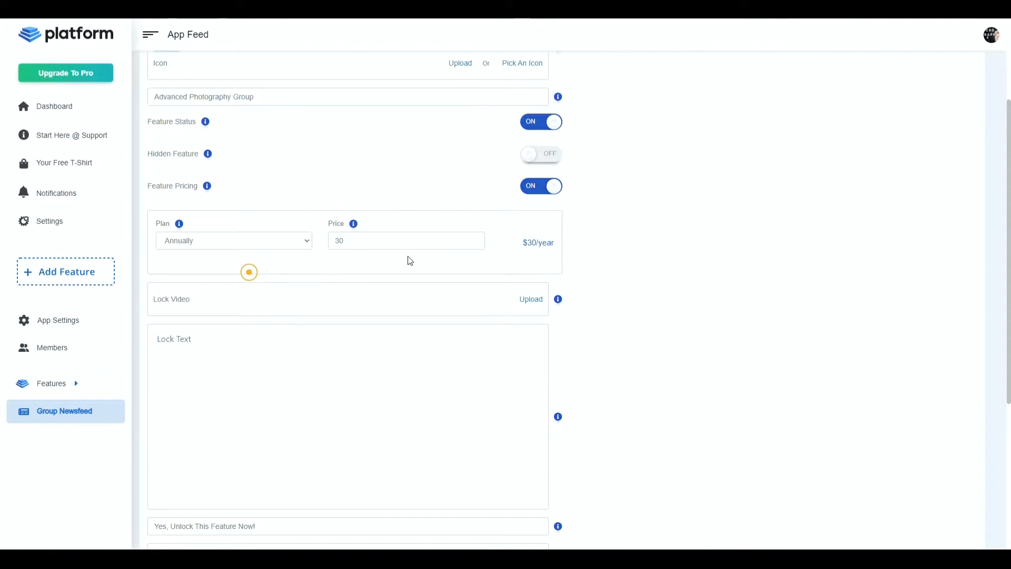
{"action": "double_click", "coordinate": [403, 241]}
{"action": "type", "text": "200"}
- Look over the plan options and turn feature pricing back off
{"action": "scroll", "coordinate": [296, 262], "scroll_direction": "up", "scroll_amount": 3}
{"action": "left_click", "coordinate": [286, 387]}
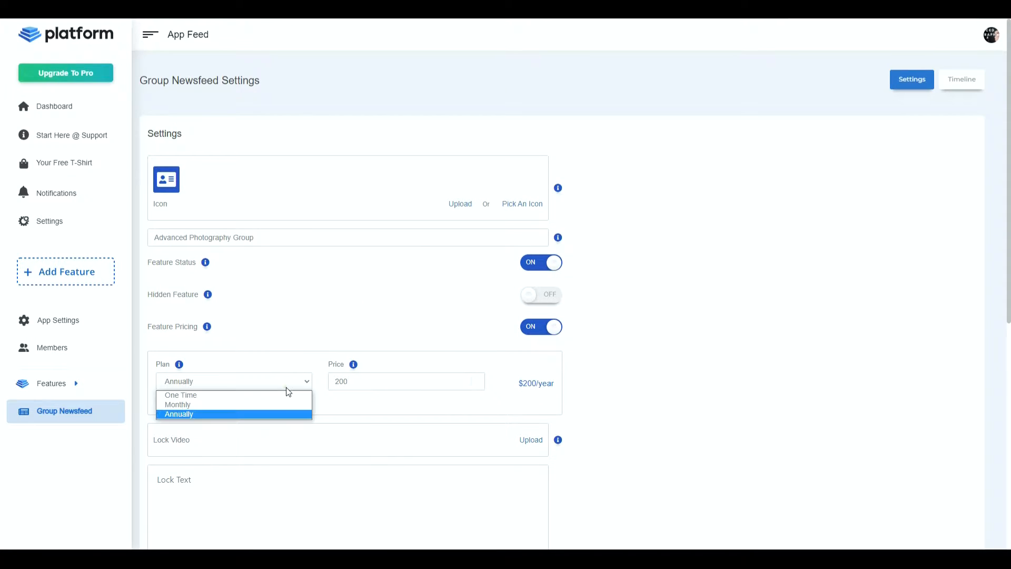
{"action": "left_click", "coordinate": [286, 387]}
{"action": "left_click", "coordinate": [542, 329]}
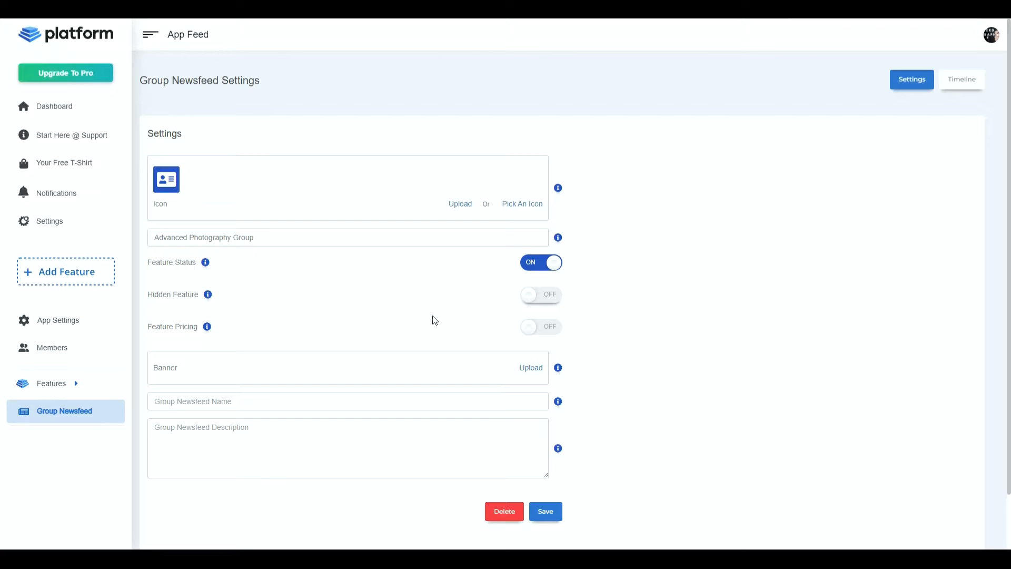
- Upload the "Advanced Photography" camera image as the newsfeed's banner
{"action": "scroll", "coordinate": [393, 314], "scroll_direction": "down", "scroll_amount": 1}
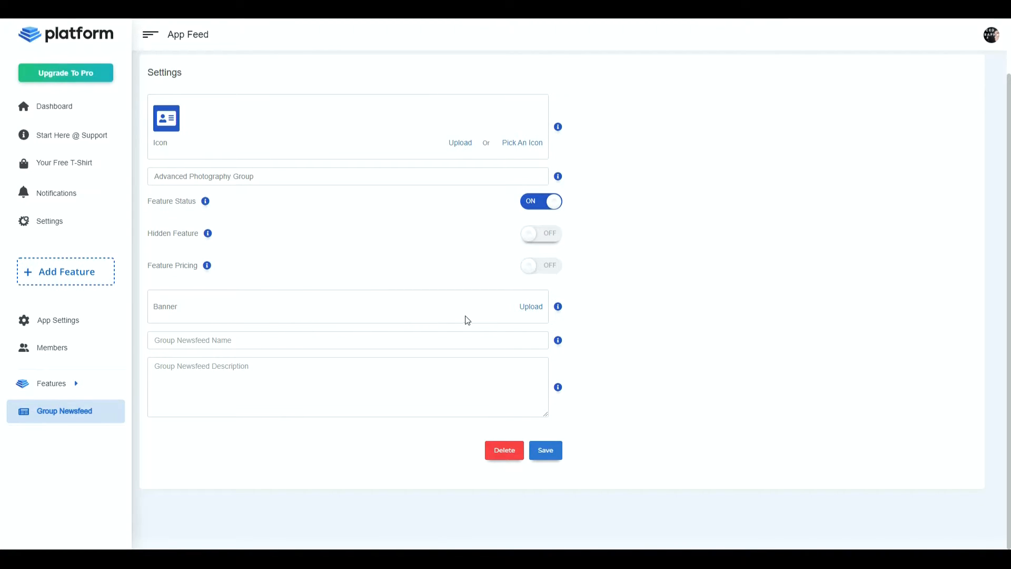
{"action": "mouse_move", "coordinate": [560, 309]}
{"action": "left_click", "coordinate": [536, 313]}
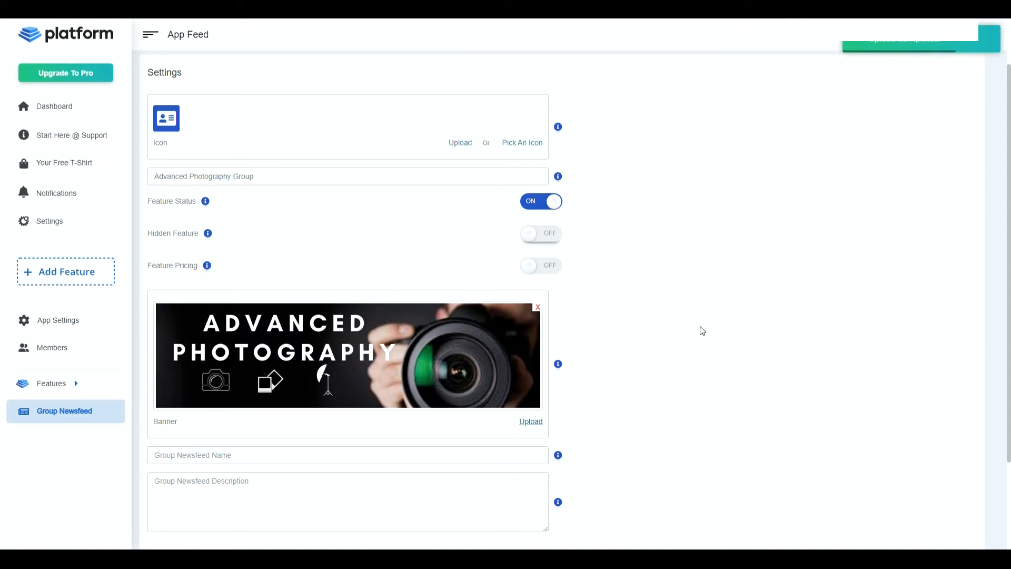
- Enter "Head Photographer" as the group newsfeed name
{"action": "scroll", "coordinate": [696, 346], "scroll_direction": "down", "scroll_amount": 2}
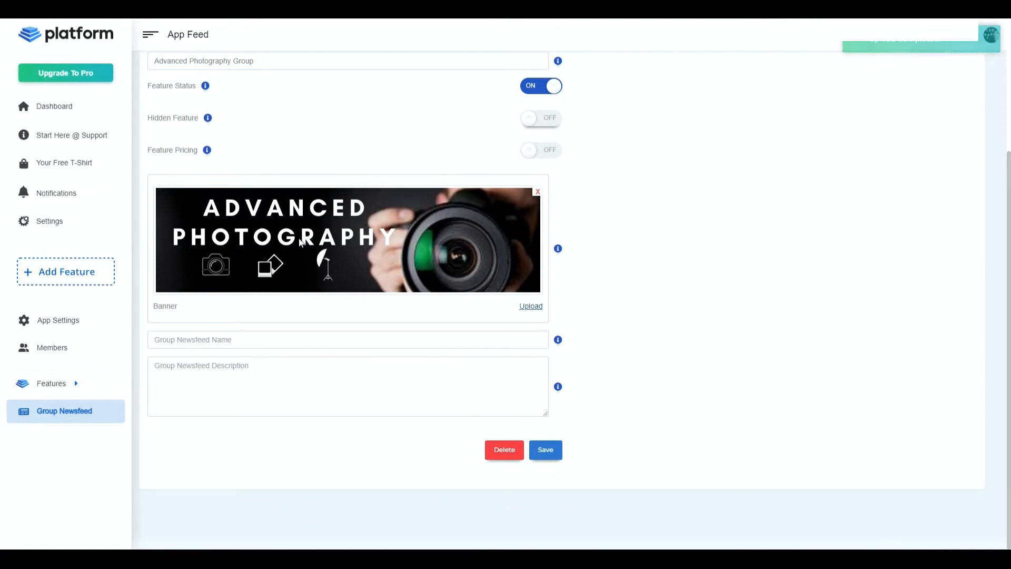
{"action": "scroll", "coordinate": [368, 328], "scroll_direction": "up", "scroll_amount": 2}
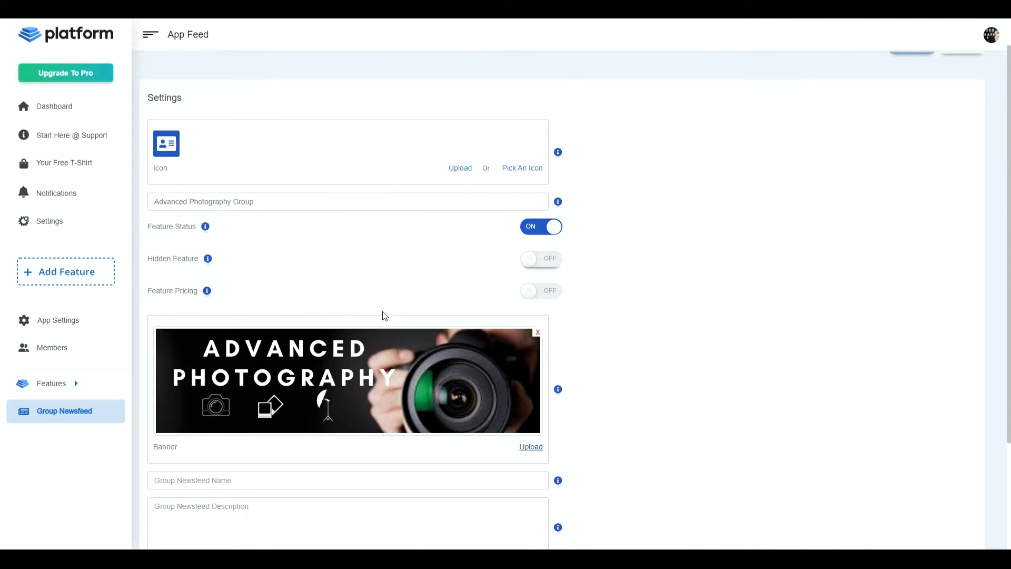
{"action": "scroll", "coordinate": [380, 316], "scroll_direction": "down", "scroll_amount": 2}
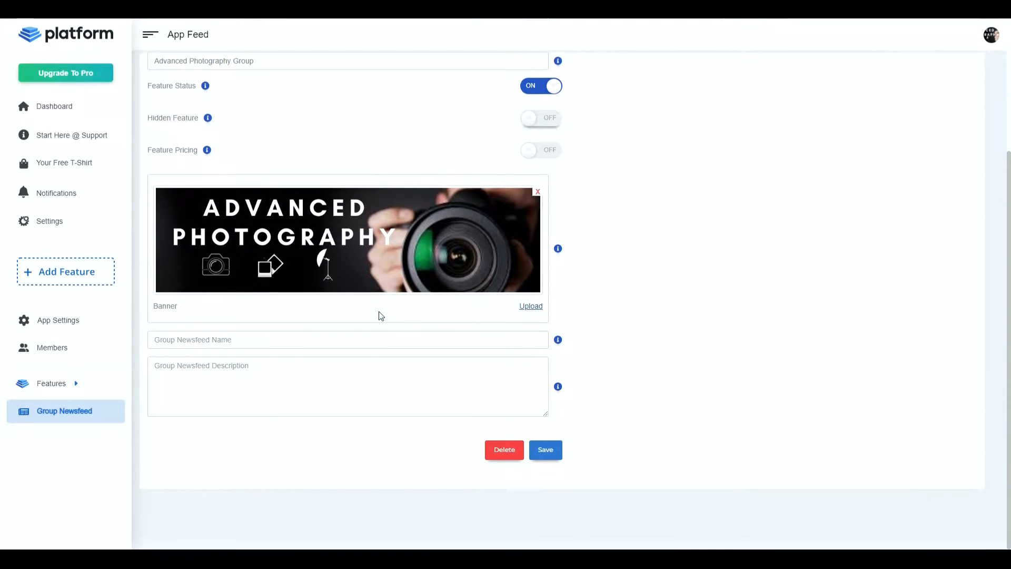
{"action": "left_click", "coordinate": [301, 344]}
{"action": "type", "text": "Mast"}
{"action": "key", "text": "BackSpace"}
{"action": "key", "text": "BackSpace"}
{"action": "key", "text": "BackSpace"}
{"action": "type", "text": "Head Photographer"}
- Enter "Only filtered and scenic photos." as the group newsfeed description
{"action": "type", "text": "only"}
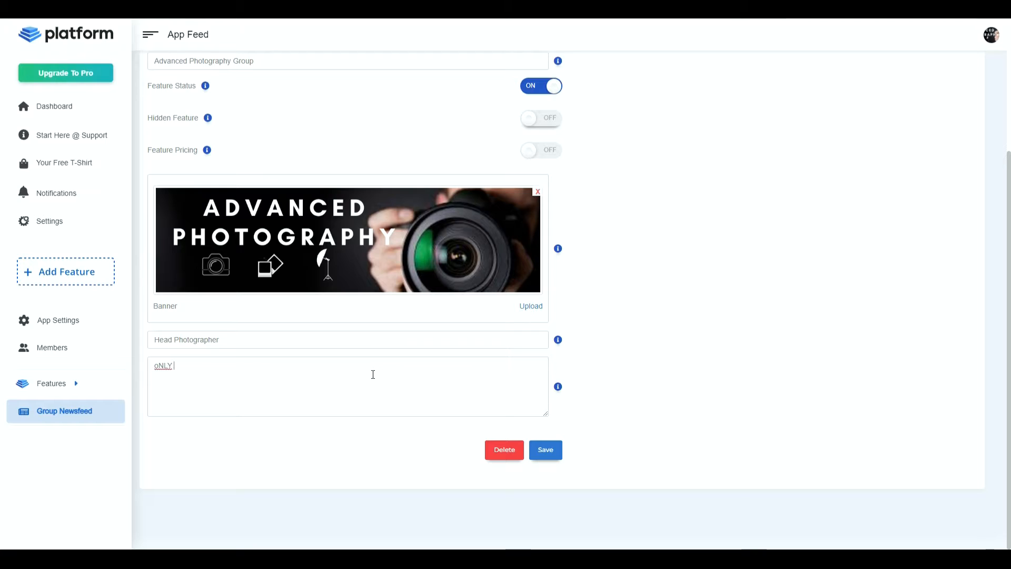
{"action": "key", "text": "BackSpace"}
{"action": "key", "text": "BackSpace"}
{"action": "key", "text": "BackSpace"}
{"action": "key", "text": "BackSpace"}
{"action": "key", "text": "BackSpace"}
{"action": "type", "text": "Only filtered and scenic photos"}
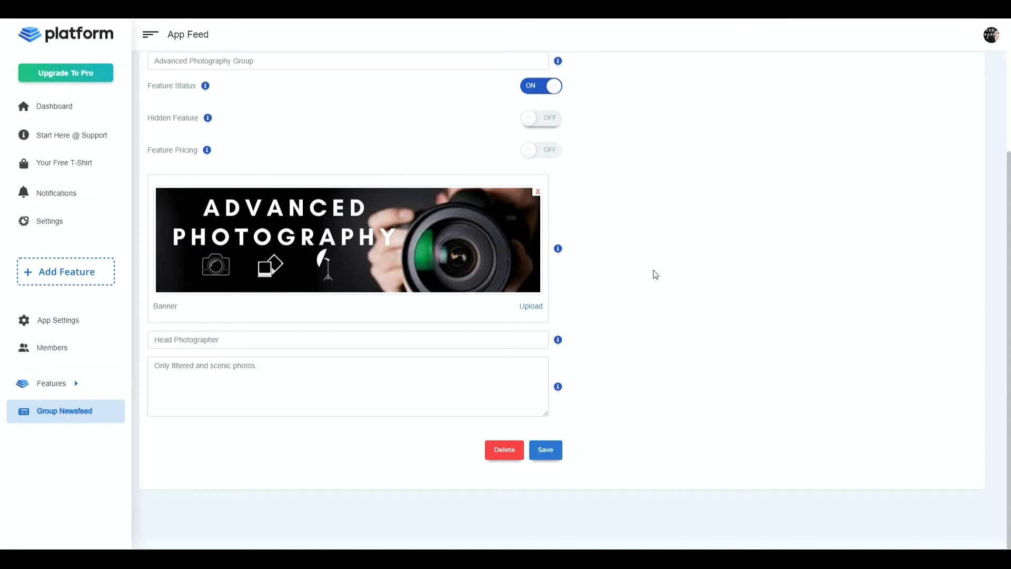
- Save the Advanced Photography Group settings and open the group's timeline
{"action": "left_click", "coordinate": [550, 447]}
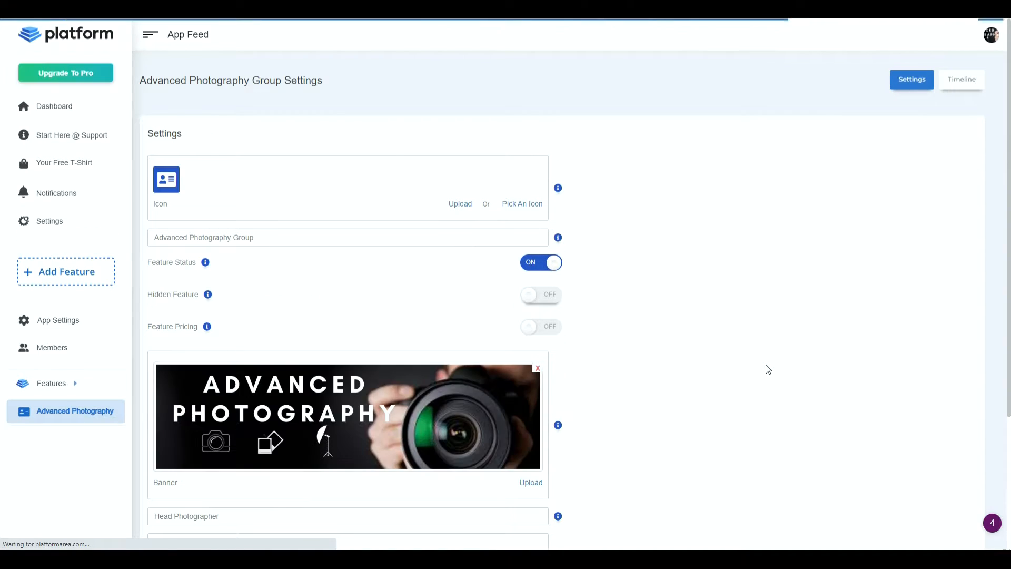
{"action": "scroll", "coordinate": [807, 437], "scroll_direction": "up", "scroll_amount": 3}
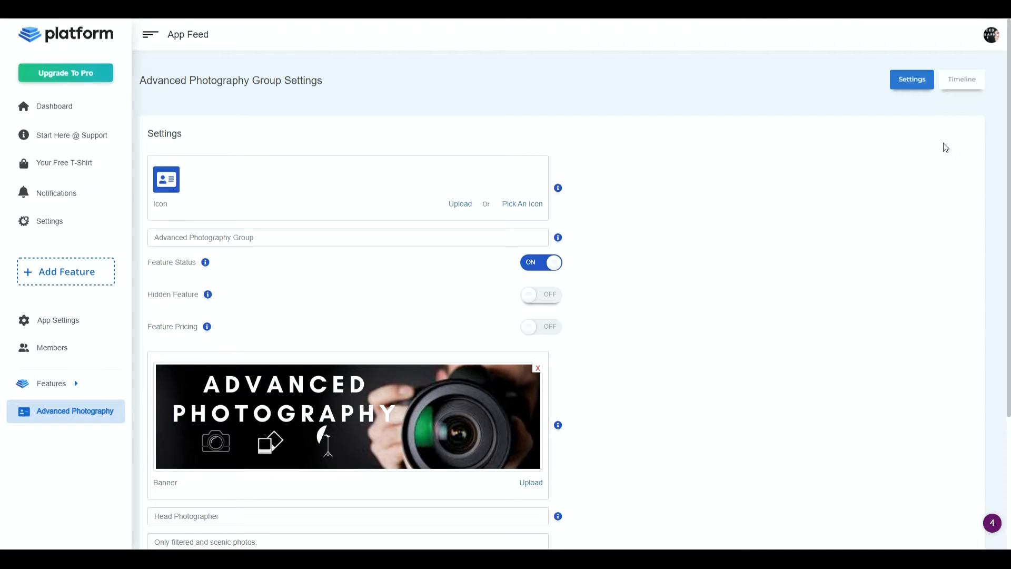
{"action": "left_click", "coordinate": [963, 80]}
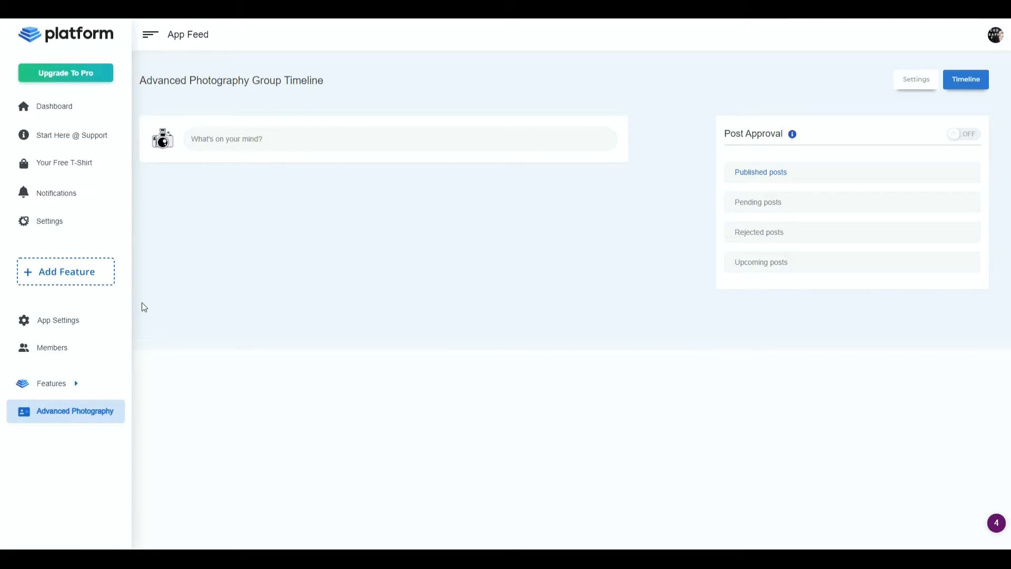
- Open the app's appearance settings, read the guidance on the app favicon, and save the appearance settings
{"action": "left_click", "coordinate": [75, 323]}
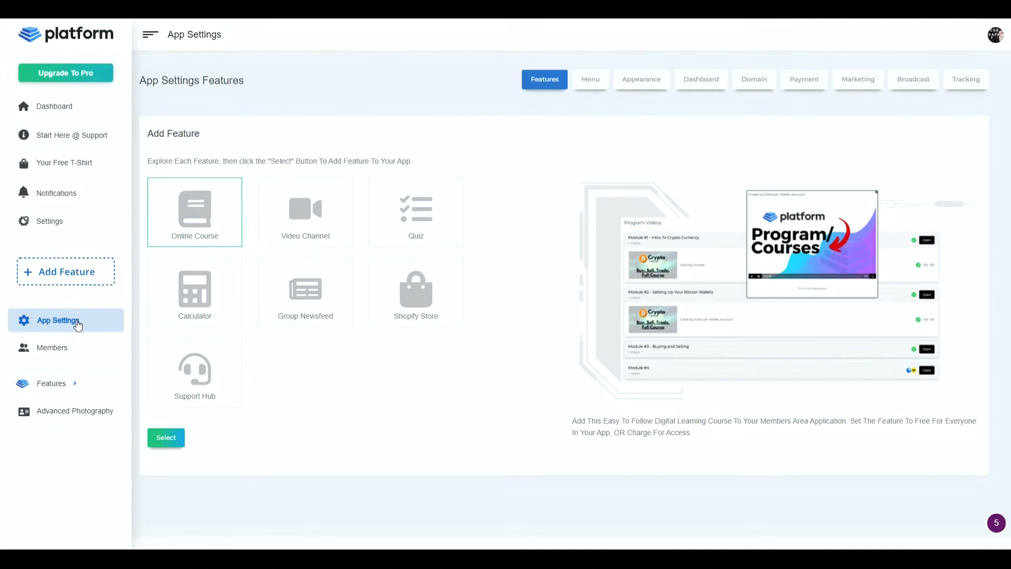
{"action": "left_click", "coordinate": [633, 79]}
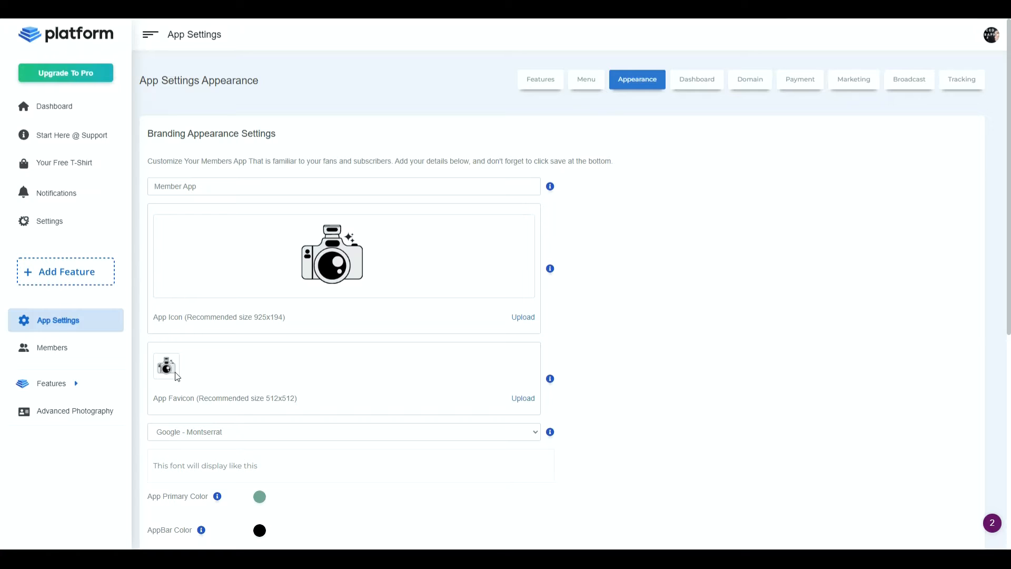
{"action": "scroll", "coordinate": [490, 254], "scroll_direction": "down", "scroll_amount": 2}
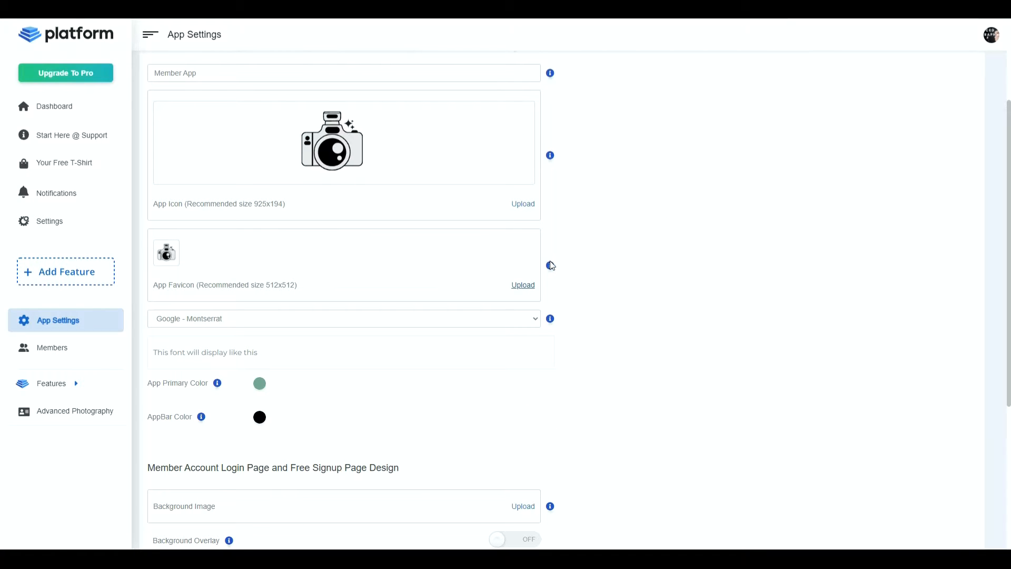
{"action": "mouse_move", "coordinate": [551, 269]}
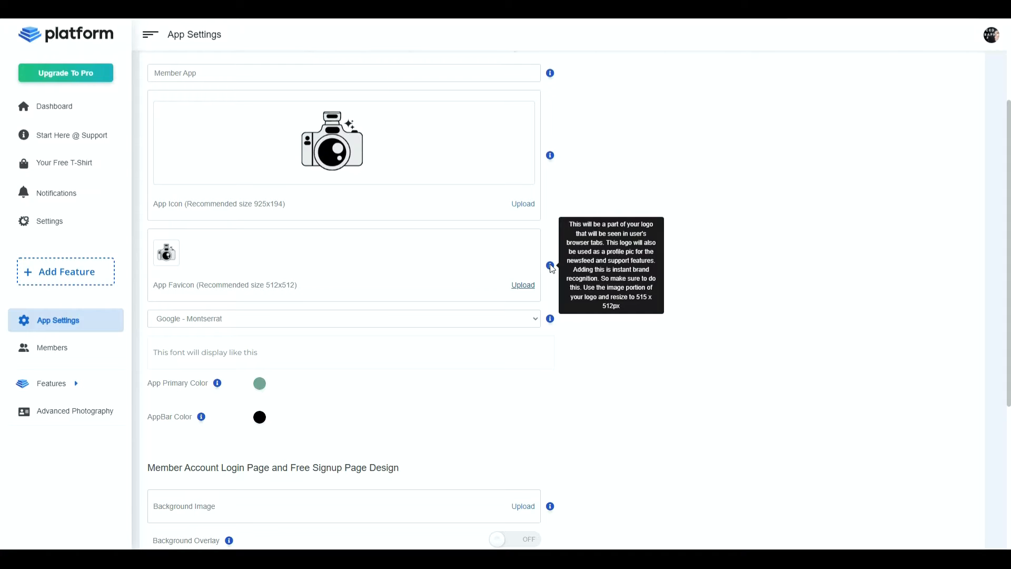
{"action": "scroll", "coordinate": [444, 275], "scroll_direction": "down", "scroll_amount": 4}
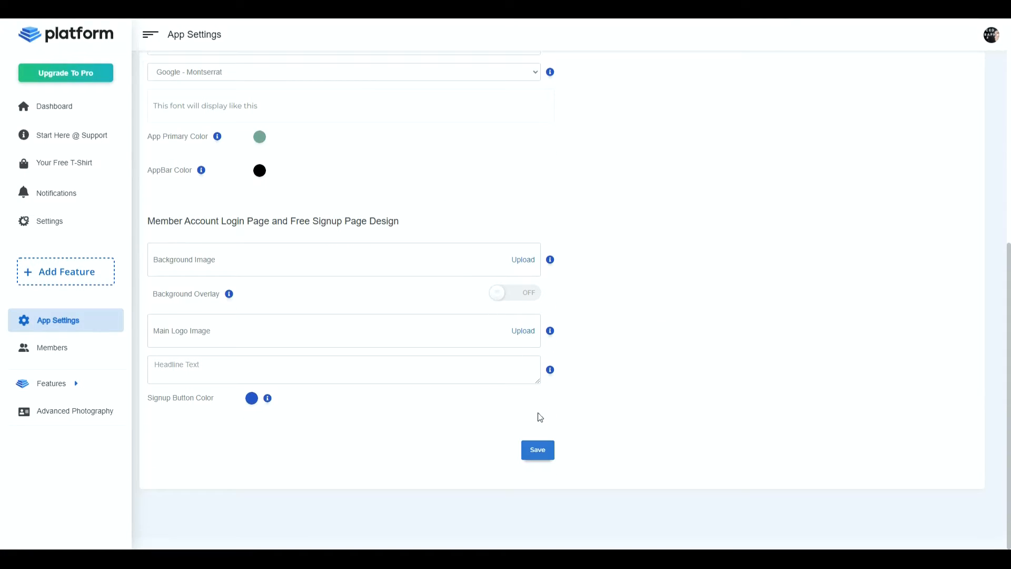
{"action": "left_click", "coordinate": [542, 451]}
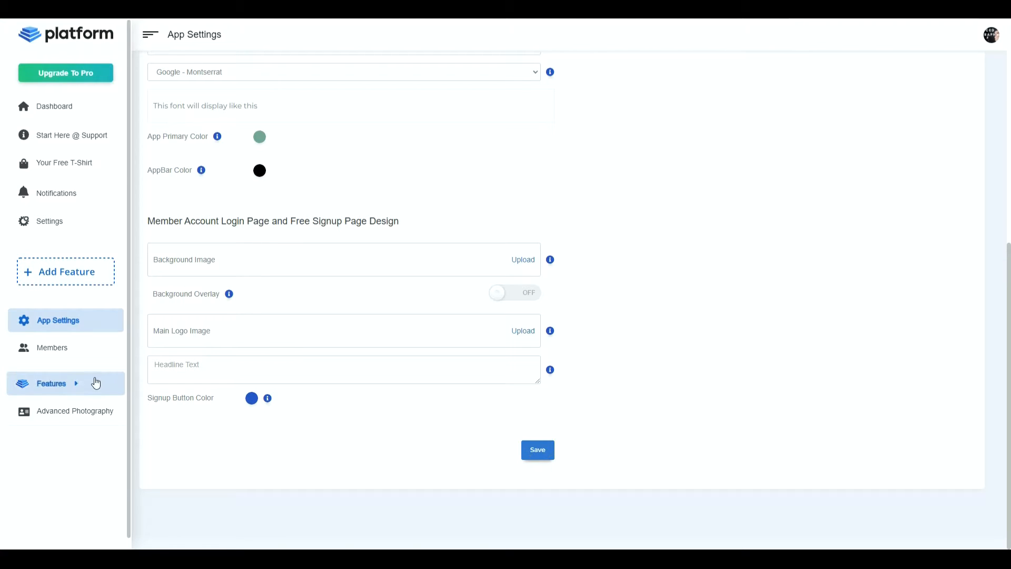
- Review the Advanced Photography Group settings from icon to description, and open the app's member list
{"action": "left_click", "coordinate": [79, 422]}
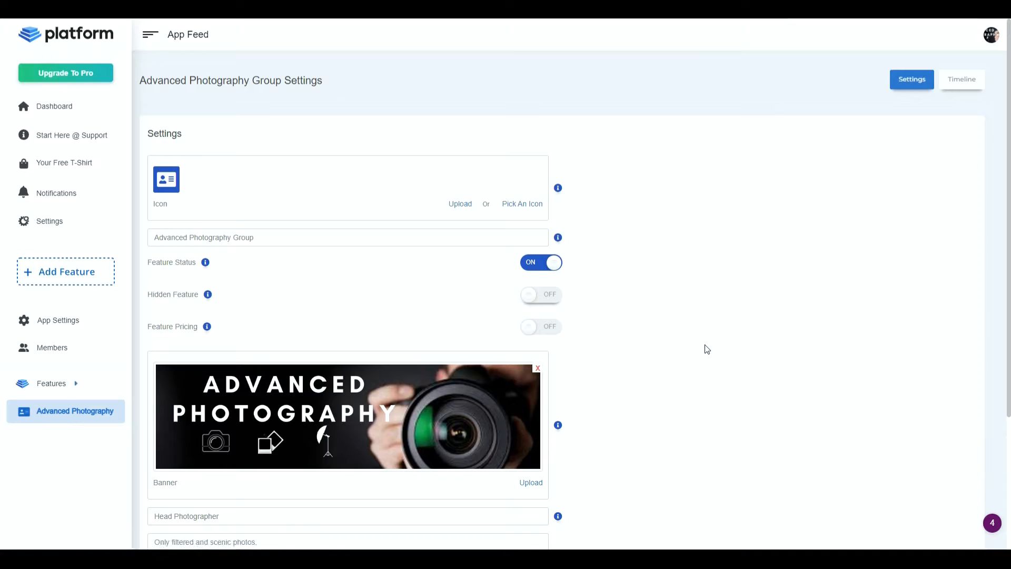
{"action": "scroll", "coordinate": [706, 350], "scroll_direction": "down", "scroll_amount": 3}
{"action": "scroll", "coordinate": [704, 349], "scroll_direction": "up", "scroll_amount": 3}
{"action": "left_click", "coordinate": [87, 350]}
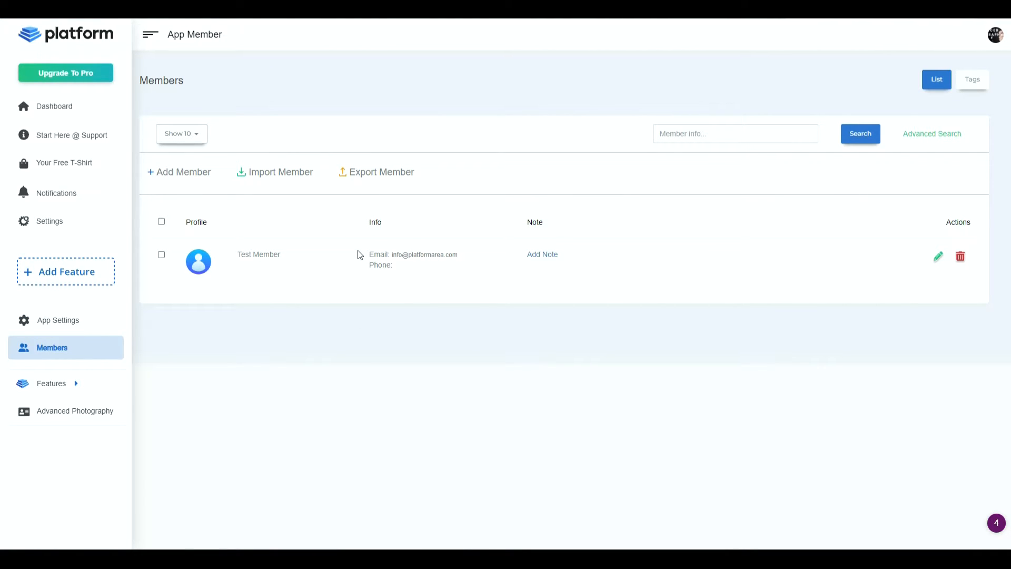
- Launch the member-facing application from the dashboard and open the Advanced Photography Group there
{"action": "left_click", "coordinate": [90, 107]}
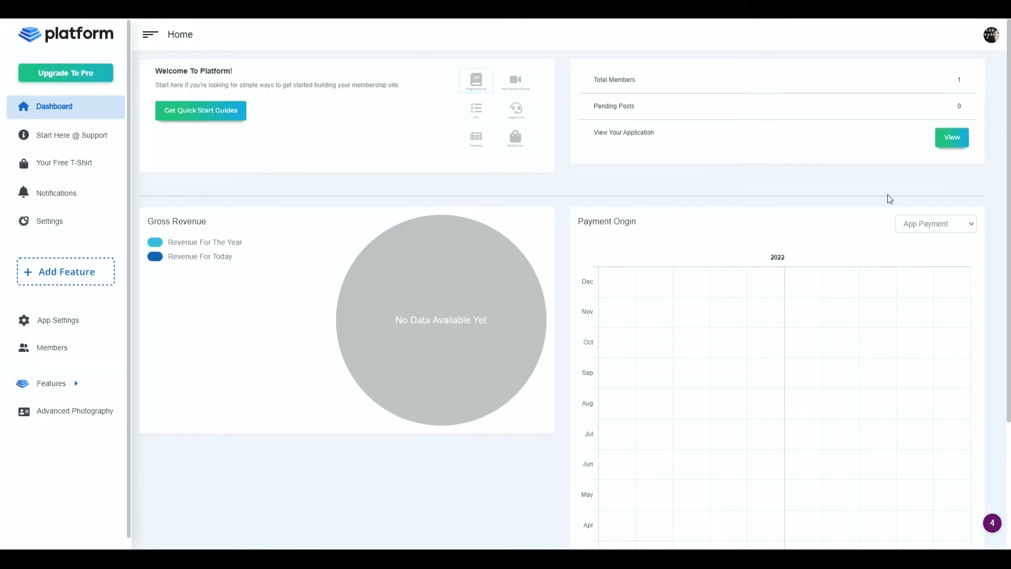
{"action": "left_click", "coordinate": [953, 140]}
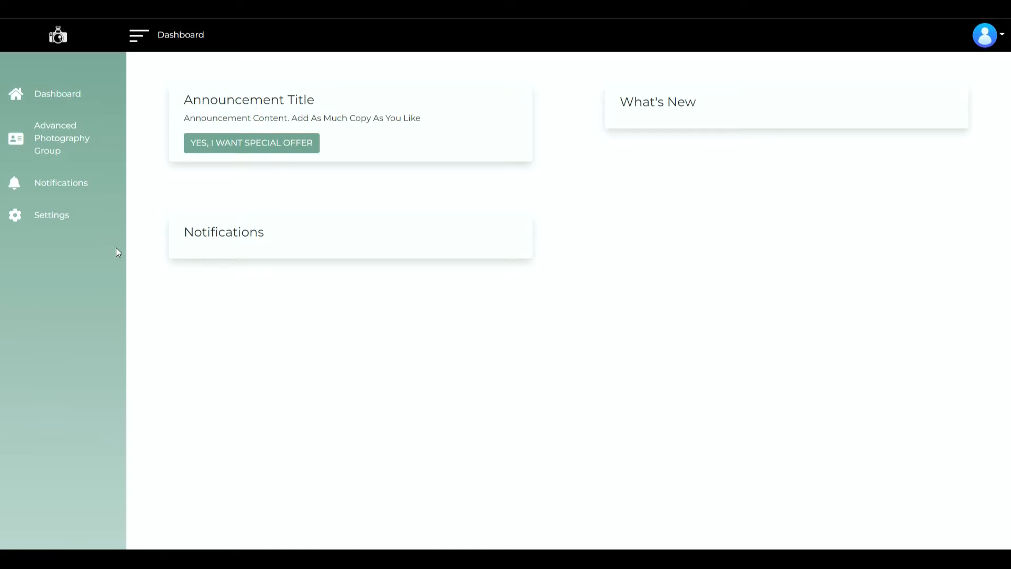
{"action": "left_click", "coordinate": [72, 146]}
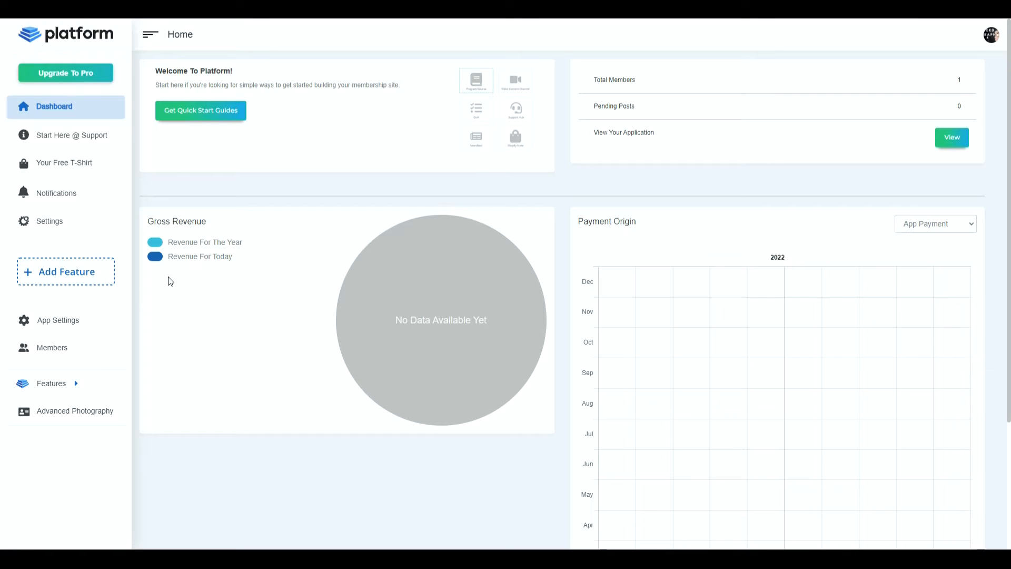
- Back in the admin area, open the Advanced Photography Group timeline and start a post reading "This is my first post"
{"action": "left_click", "coordinate": [70, 416]}
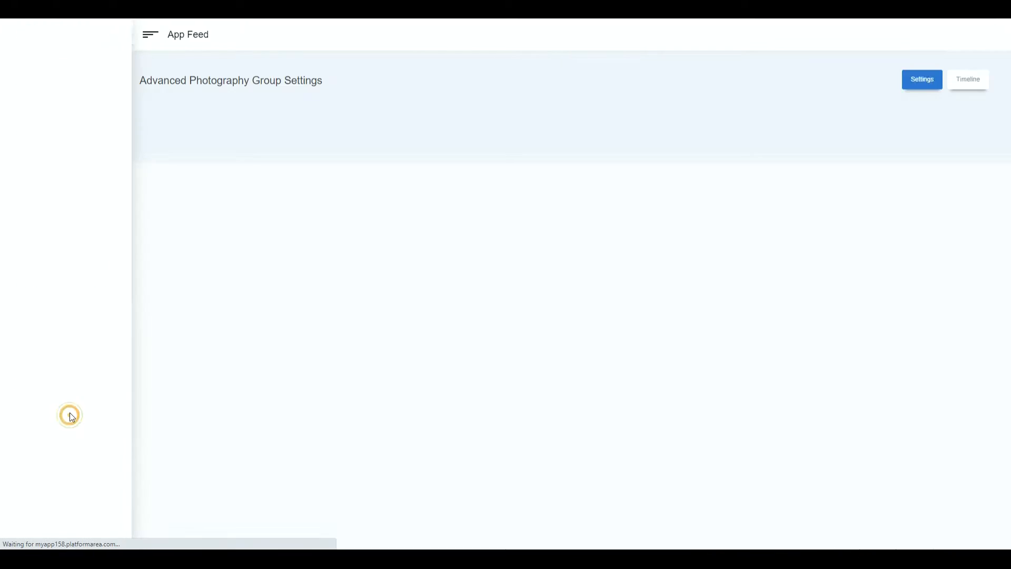
{"action": "scroll", "coordinate": [789, 306], "scroll_direction": "down", "scroll_amount": 3}
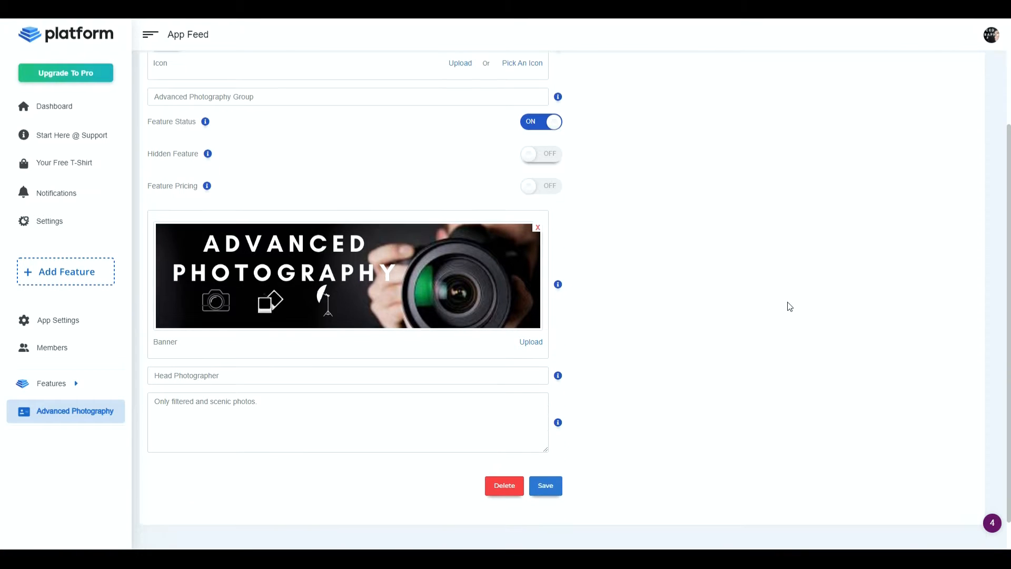
{"action": "scroll", "coordinate": [790, 307], "scroll_direction": "up", "scroll_amount": 3}
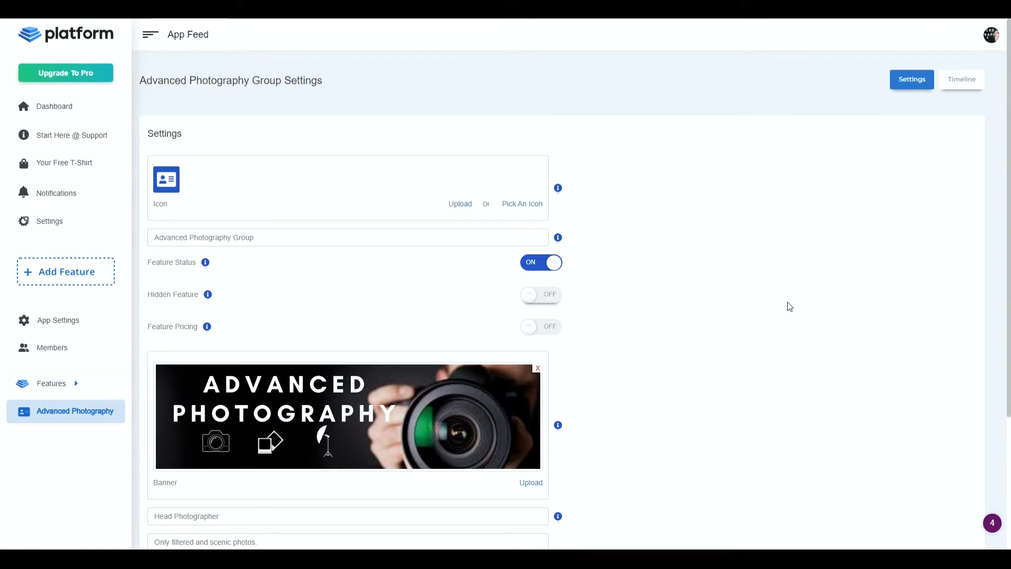
{"action": "left_click", "coordinate": [960, 82]}
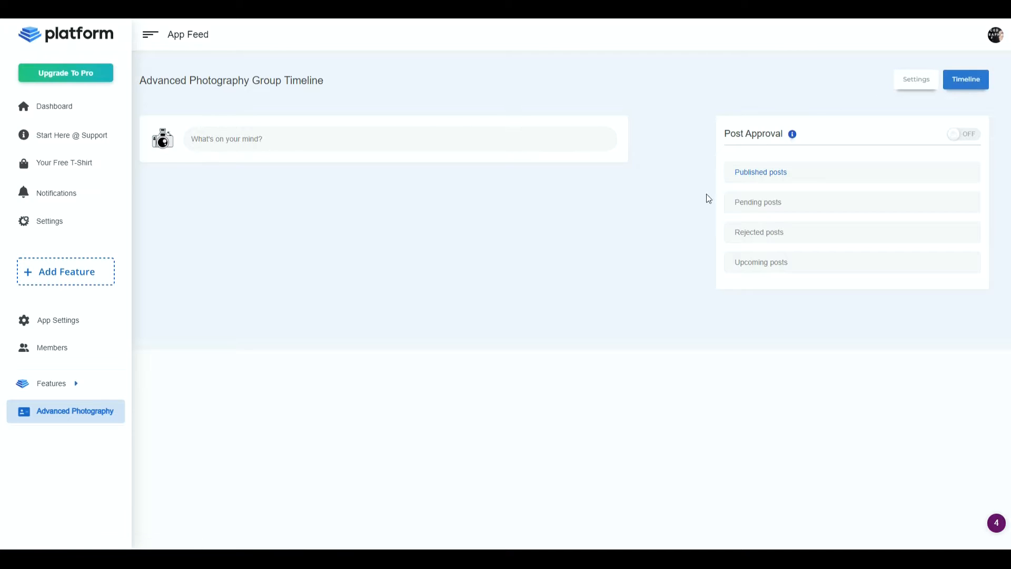
{"action": "left_click", "coordinate": [303, 139]}
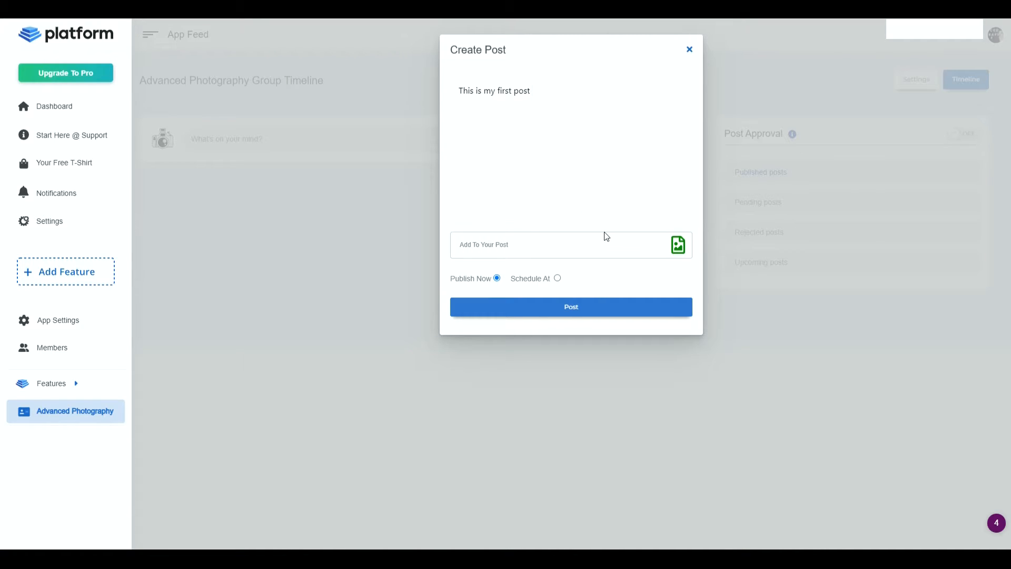
- Switch the first post to scheduled publishing and look at the calendar without choosing a date
{"action": "left_click", "coordinate": [541, 279]}
{"action": "left_click", "coordinate": [578, 275]}
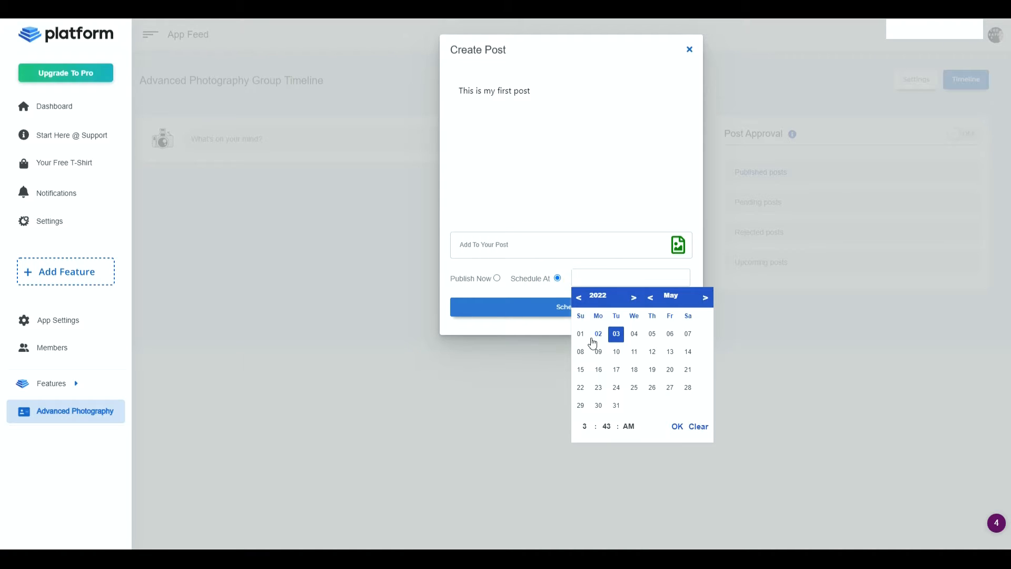
{"action": "left_click", "coordinate": [484, 285]}
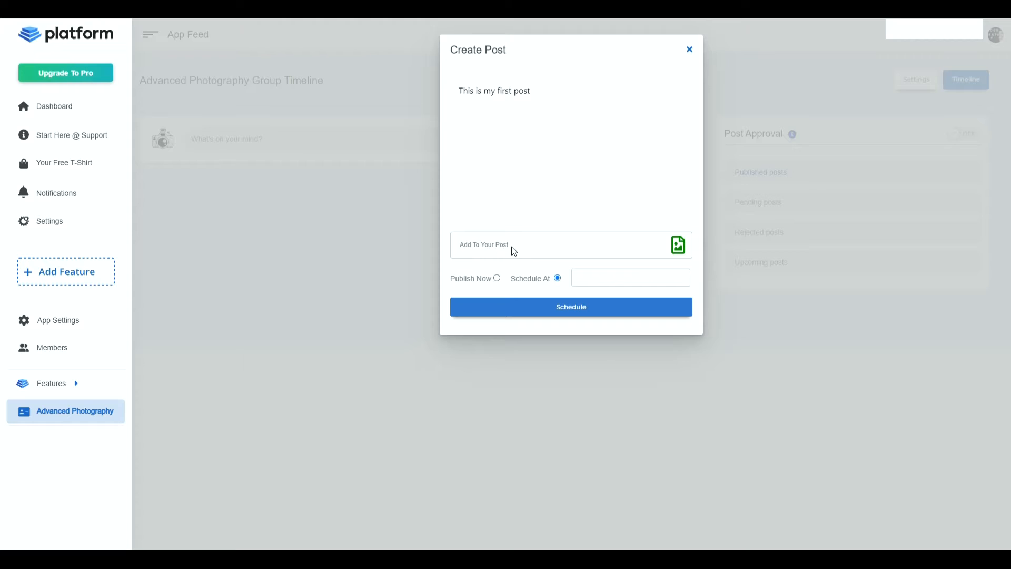
- Attach the image camera-taking-pictures-animated-gif-35 to the first post and publish it immediately
{"action": "left_click", "coordinate": [679, 246]}
{"action": "double_click", "coordinate": [124, 92]}
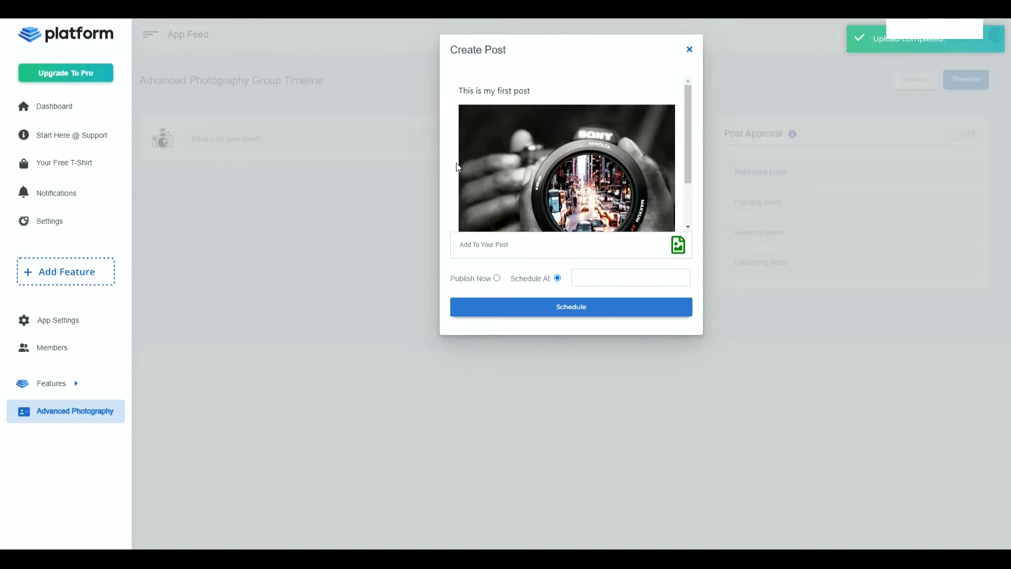
{"action": "scroll", "coordinate": [458, 165], "scroll_direction": "down", "scroll_amount": 2}
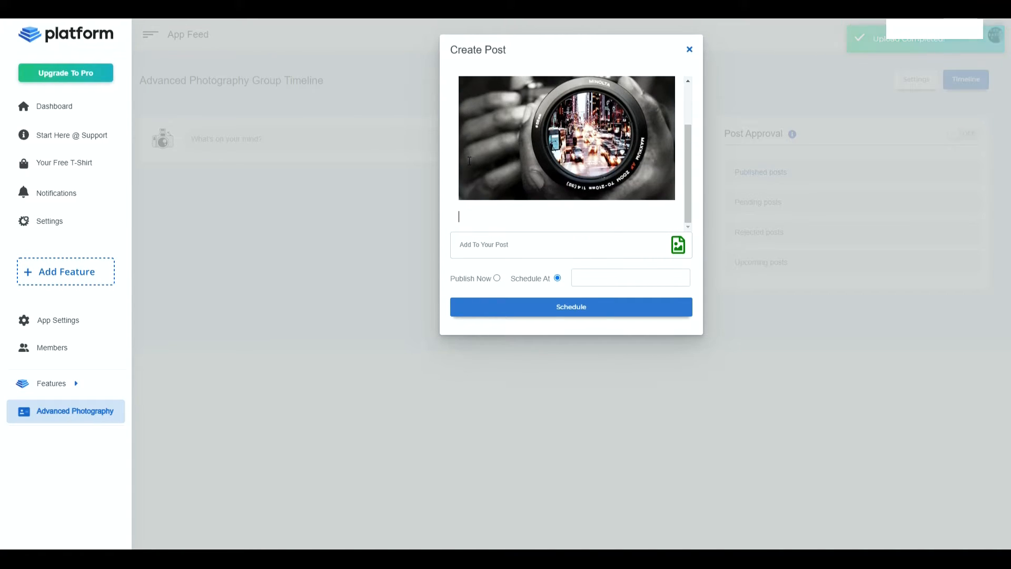
{"action": "left_click", "coordinate": [496, 278]}
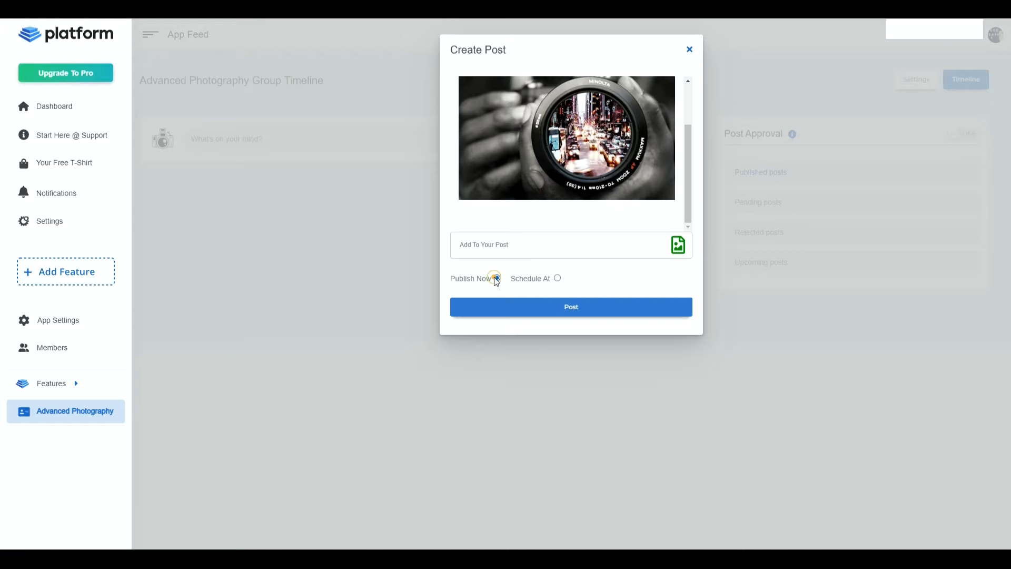
{"action": "left_click", "coordinate": [542, 304]}
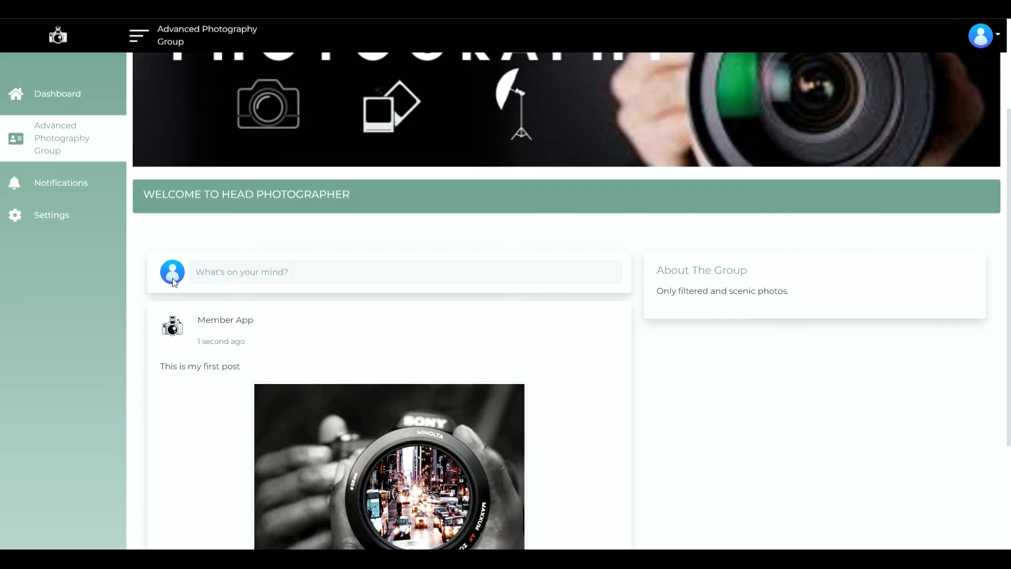
- In the member-facing app, comment "super cool picture" on the first post and like the post
{"action": "scroll", "coordinate": [174, 281], "scroll_direction": "down", "scroll_amount": 3}
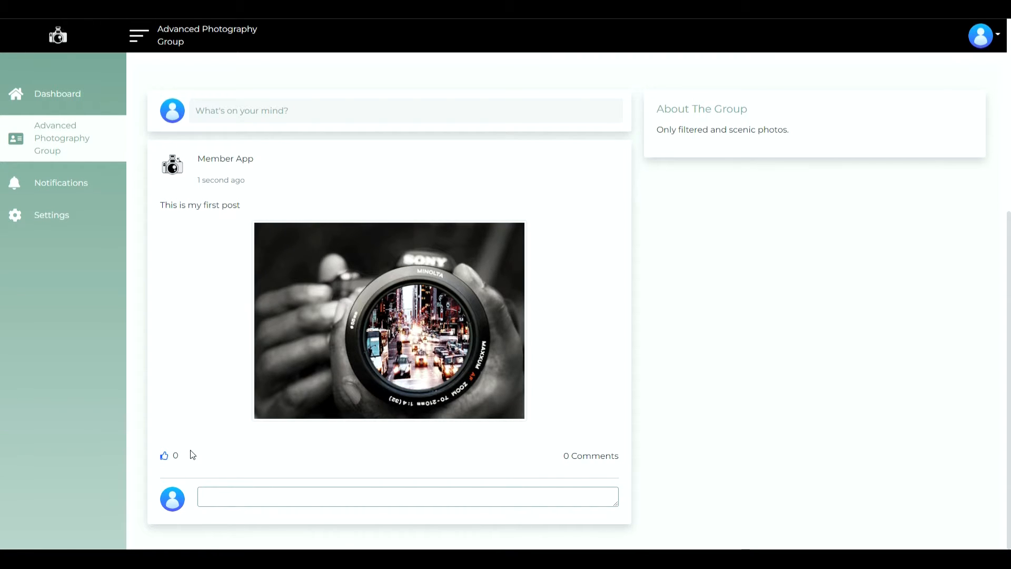
{"action": "left_click", "coordinate": [248, 497]}
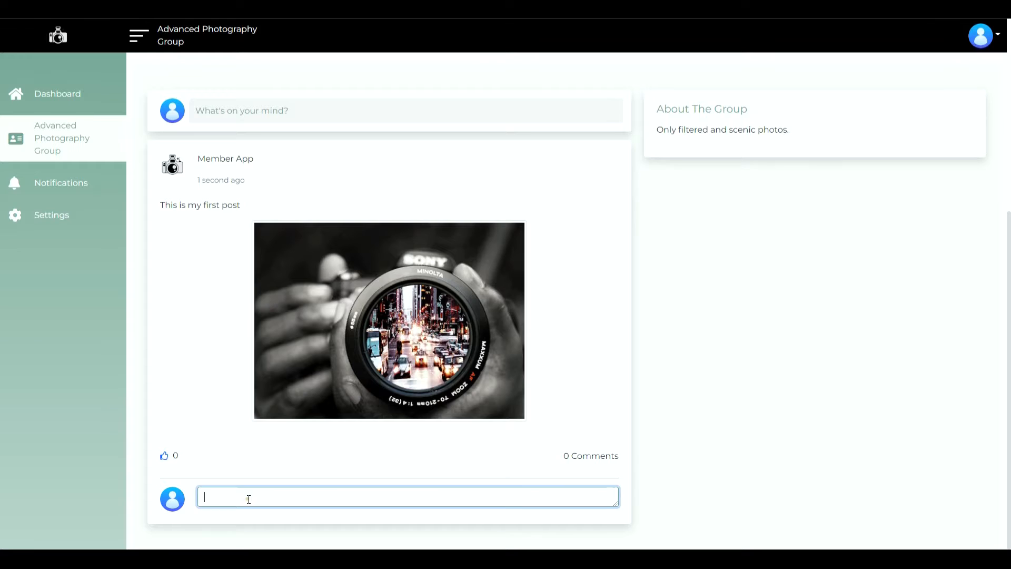
{"action": "type", "text": "super cool picture"}
{"action": "left_click", "coordinate": [309, 495]}
{"action": "key", "text": "Return"}
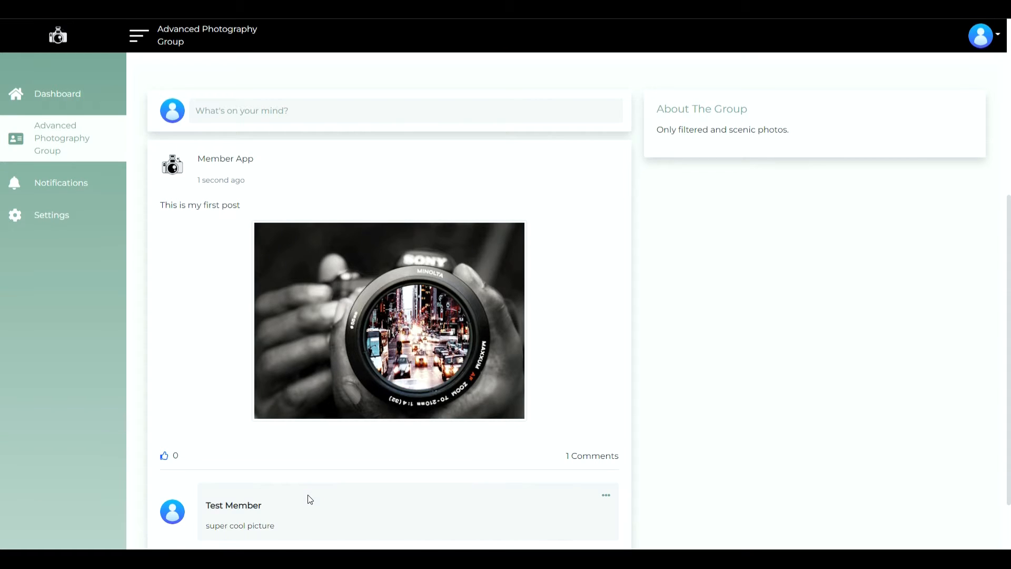
{"action": "left_click", "coordinate": [164, 456]}
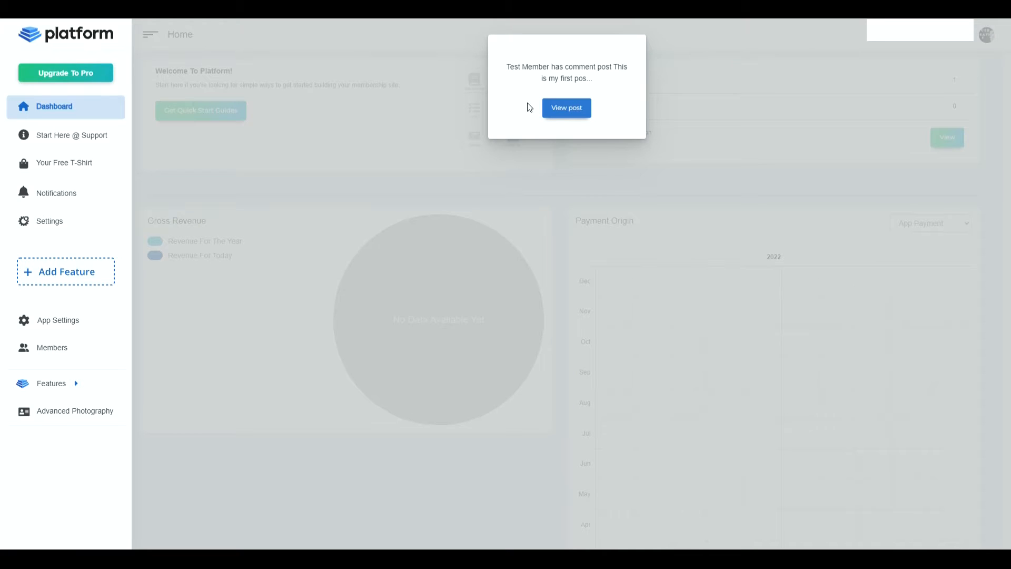
- Open the commented post from the admin notification and expand its remaining comments
{"action": "left_click", "coordinate": [566, 108]}
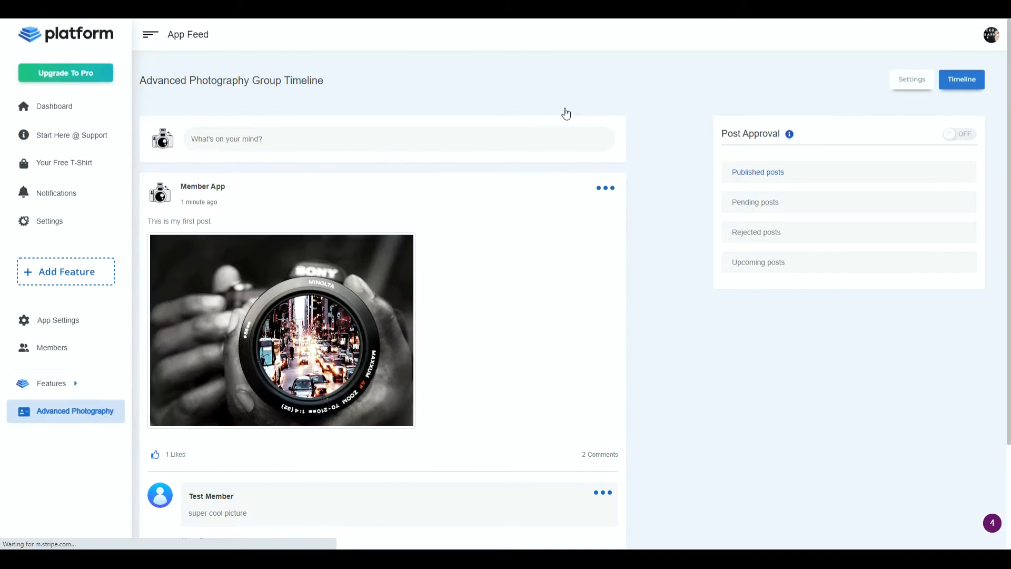
{"action": "scroll", "coordinate": [428, 400], "scroll_direction": "down", "scroll_amount": 3}
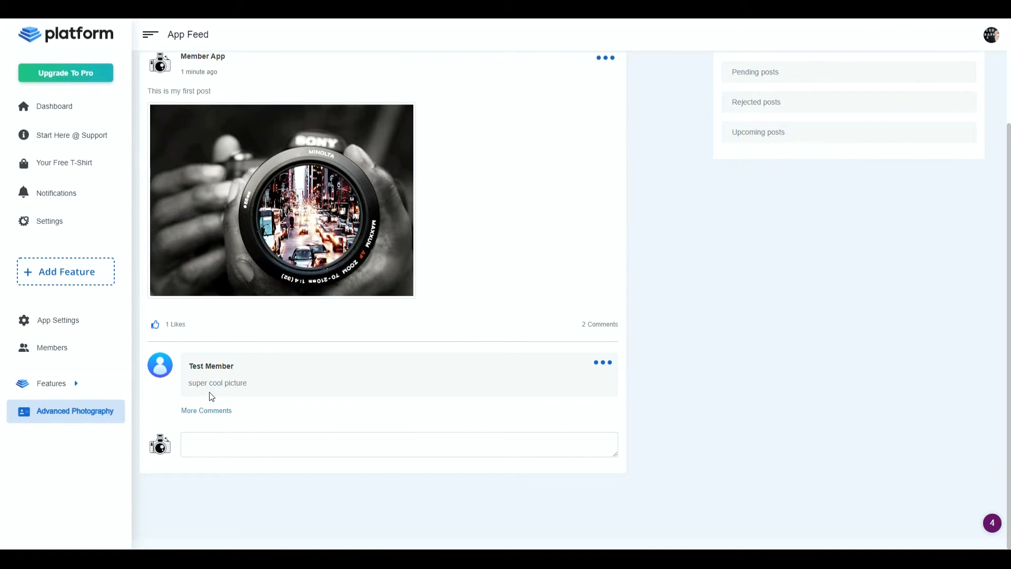
{"action": "left_click", "coordinate": [216, 410]}
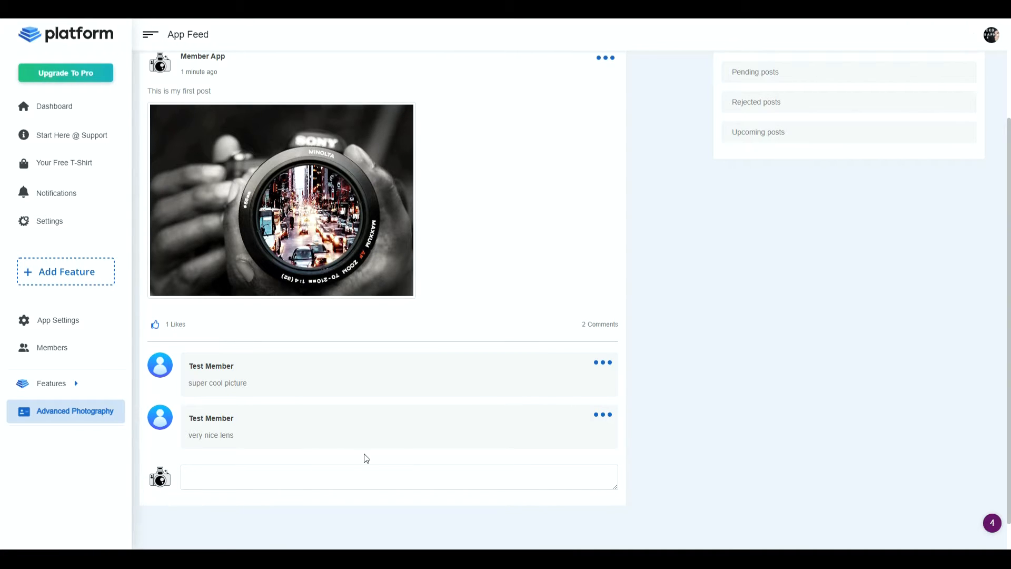
{"action": "scroll", "coordinate": [376, 459], "scroll_direction": "up", "scroll_amount": 3}
{"action": "scroll", "coordinate": [337, 471], "scroll_direction": "down", "scroll_amount": 3}
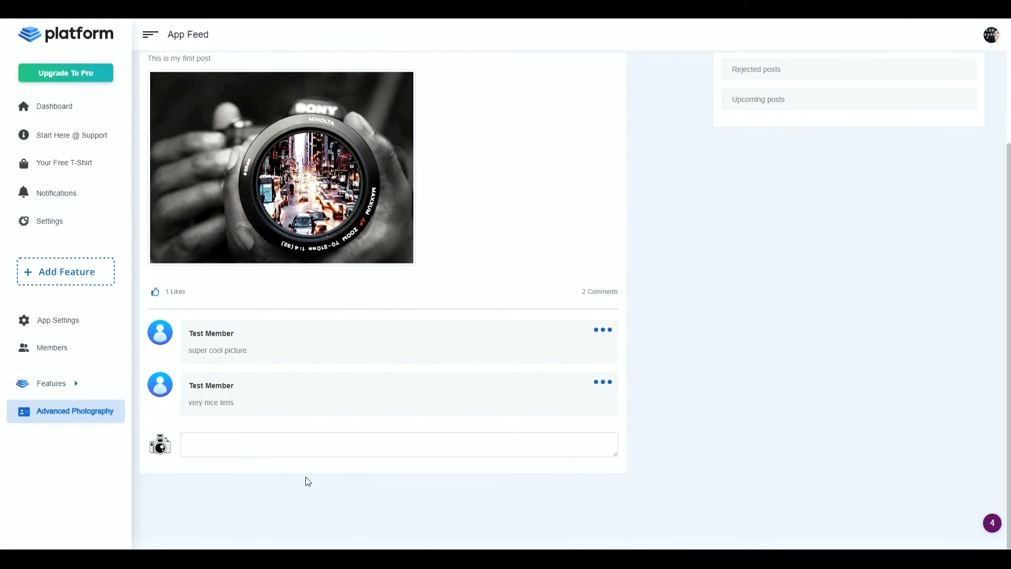
- Reply to the members' comments on the first post with the comment "thank you !!!!"
{"action": "left_click", "coordinate": [301, 441]}
{"action": "type", "text": "thank you !!!!"}
{"action": "key", "text": "Return"}
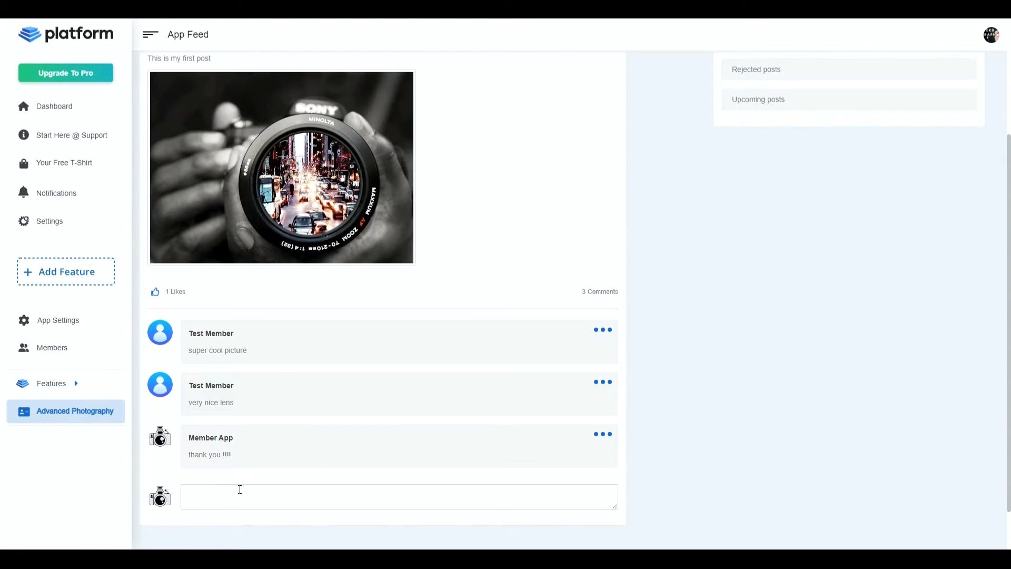
{"action": "scroll", "coordinate": [437, 393], "scroll_direction": "up", "scroll_amount": 3}
{"action": "scroll", "coordinate": [435, 445], "scroll_direction": "down", "scroll_amount": 4}
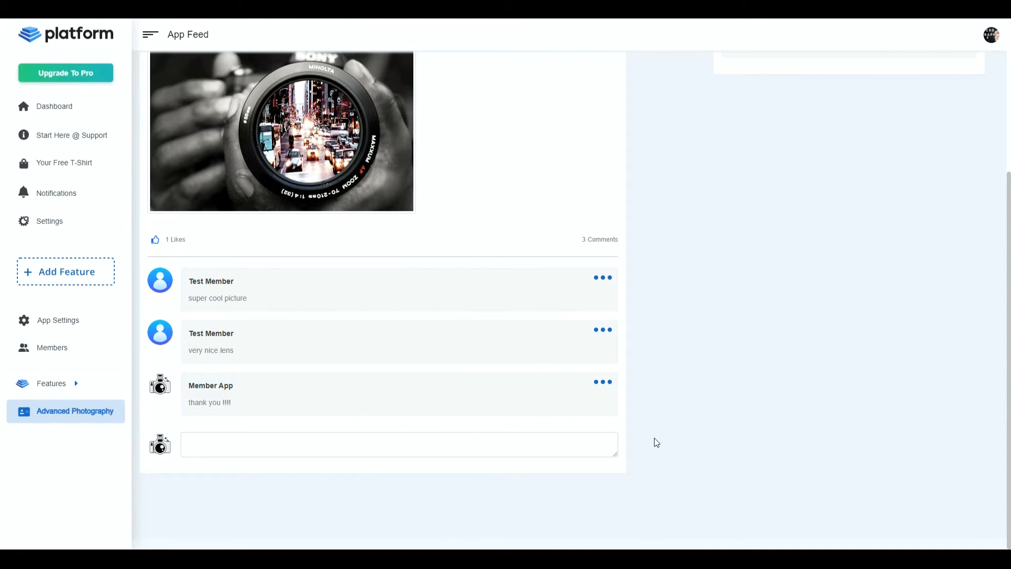
- Publish a new timeline post reading "This is my second post" with the image Uvqe attached
{"action": "scroll", "coordinate": [654, 437], "scroll_direction": "up", "scroll_amount": 4}
{"action": "left_click", "coordinate": [349, 139]}
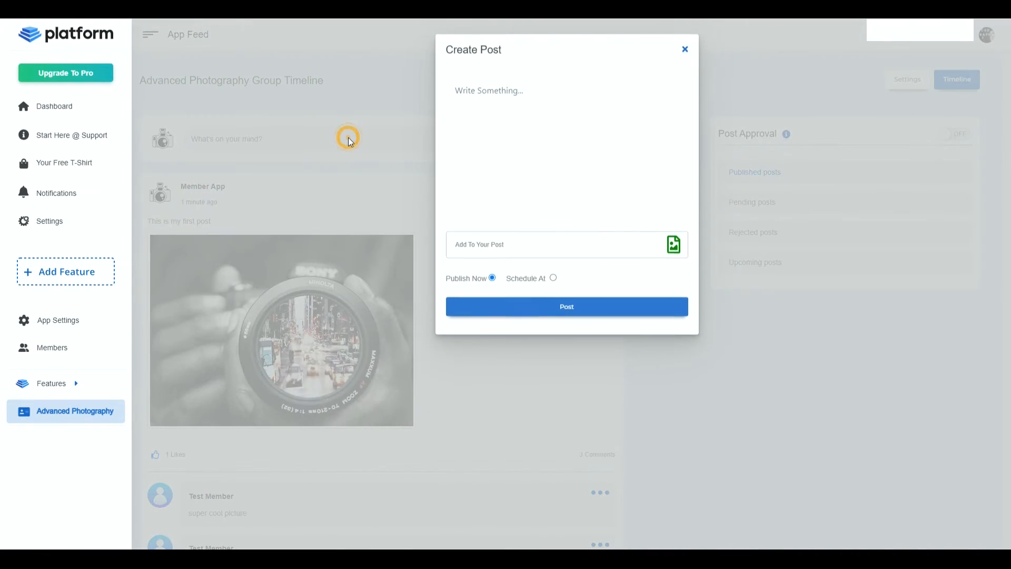
{"action": "type", "text": "This is my second post"}
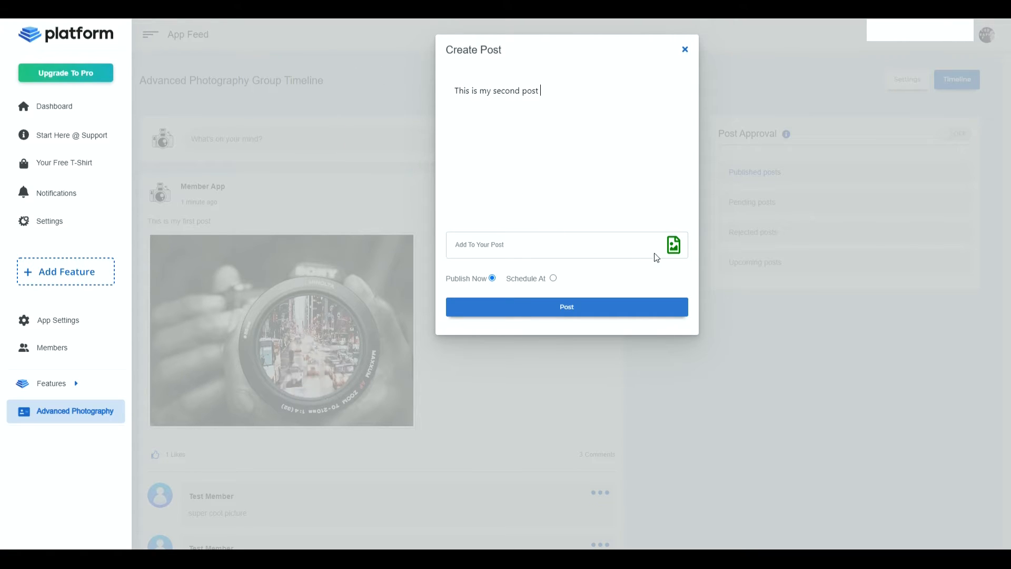
{"action": "left_click", "coordinate": [675, 246]}
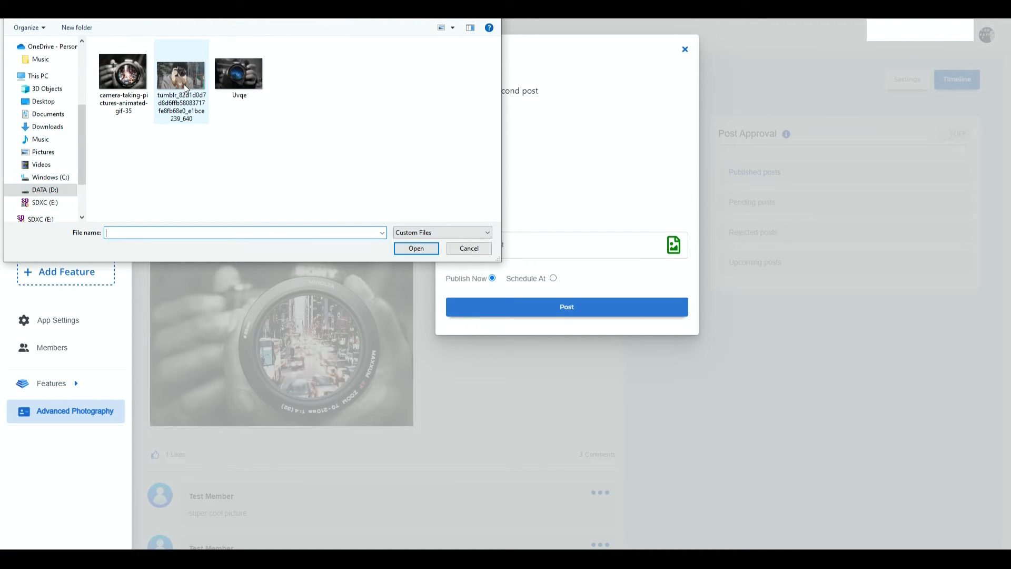
{"action": "double_click", "coordinate": [258, 82]}
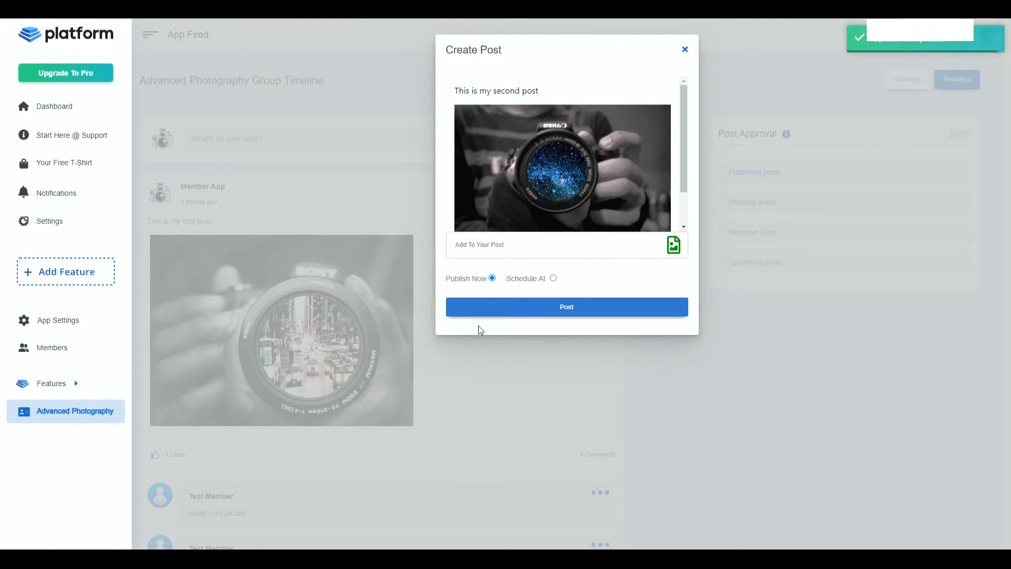
{"action": "left_click", "coordinate": [548, 303]}
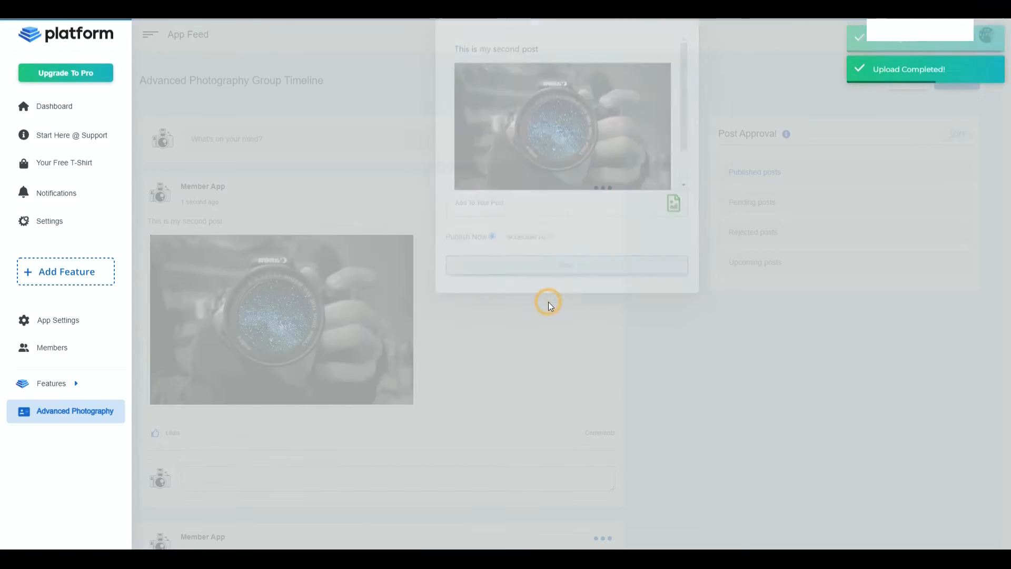
- Review the first and second posts in the group timeline, including their images, likes and comments
{"action": "scroll", "coordinate": [700, 347], "scroll_direction": "down", "scroll_amount": 5}
{"action": "scroll", "coordinate": [714, 371], "scroll_direction": "down", "scroll_amount": 3}
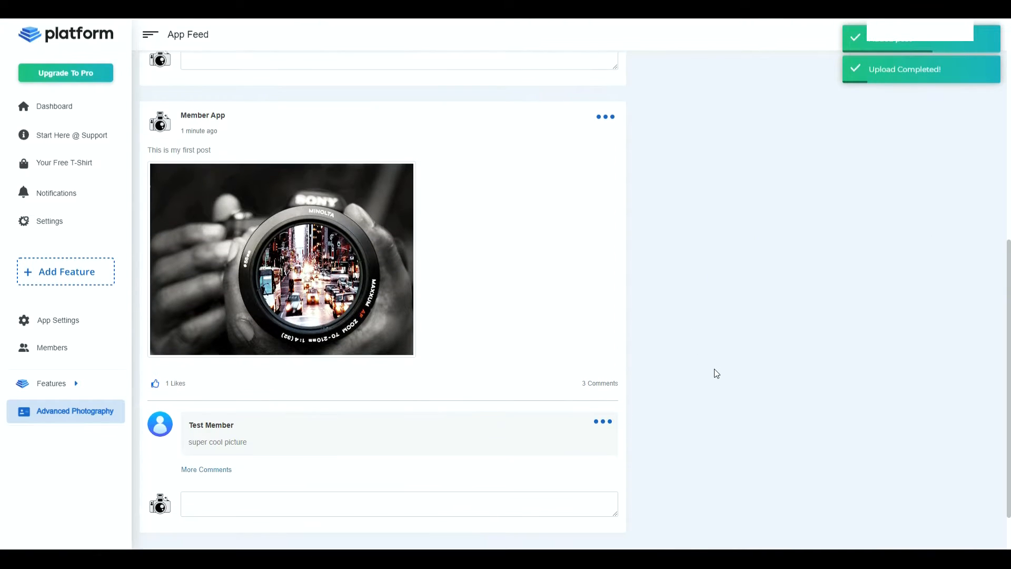
{"action": "scroll", "coordinate": [710, 377], "scroll_direction": "up", "scroll_amount": 8}
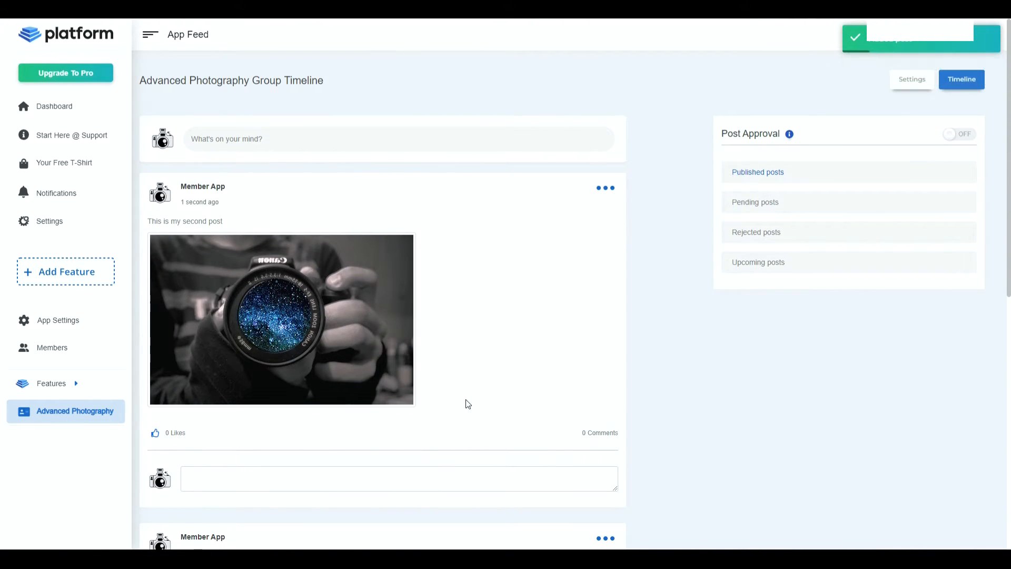
{"action": "scroll", "coordinate": [548, 395], "scroll_direction": "down", "scroll_amount": 5}
{"action": "scroll", "coordinate": [651, 450], "scroll_direction": "down", "scroll_amount": 3}
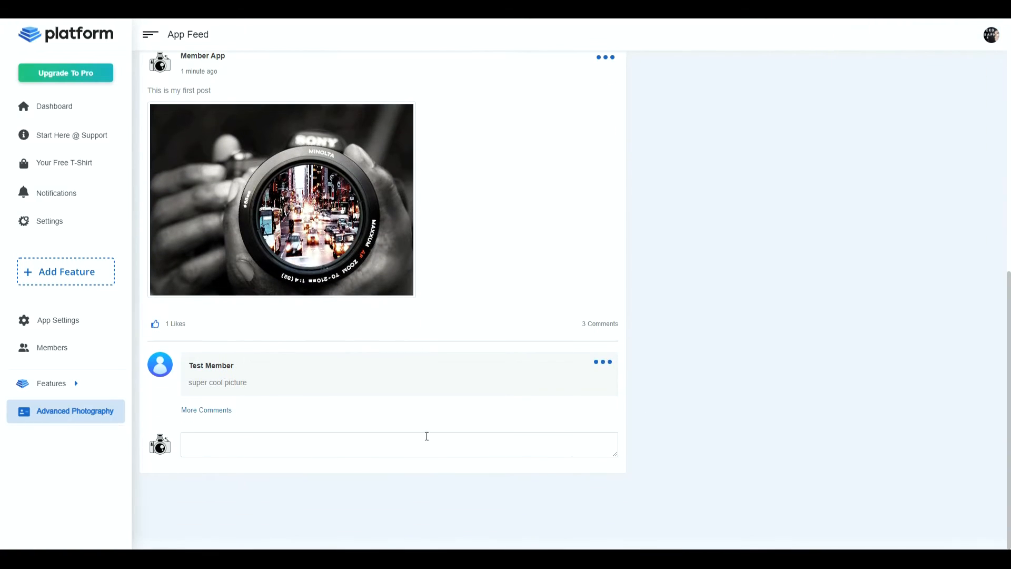
{"action": "scroll", "coordinate": [632, 334], "scroll_direction": "up", "scroll_amount": 5}
{"action": "scroll", "coordinate": [632, 334], "scroll_direction": "up", "scroll_amount": 3}
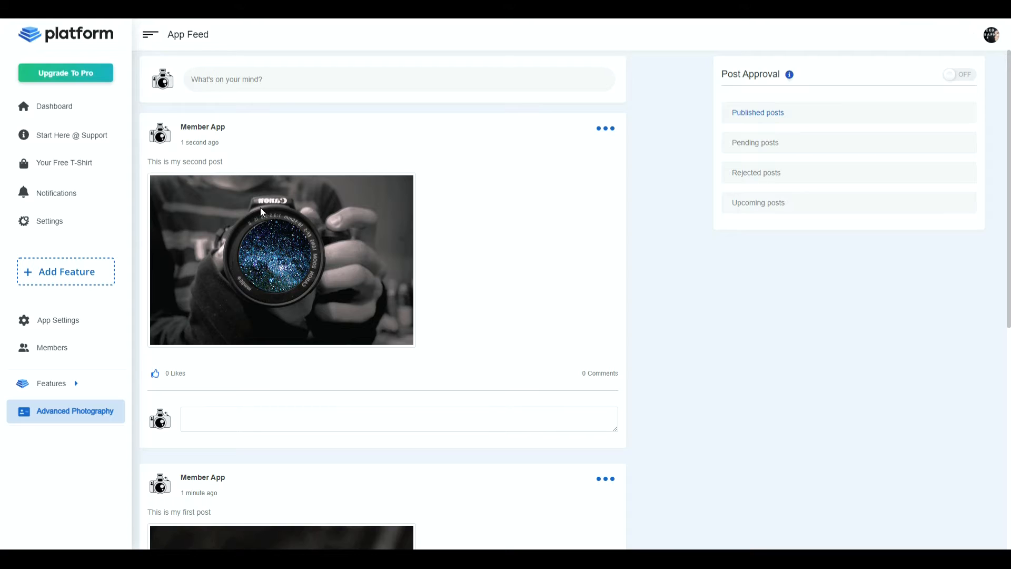
- Comment "check this out guys" on the second post as the admin
{"action": "left_click", "coordinate": [289, 418]}
{"action": "type", "text": "check this out guys"}
{"action": "key", "text": "Return"}
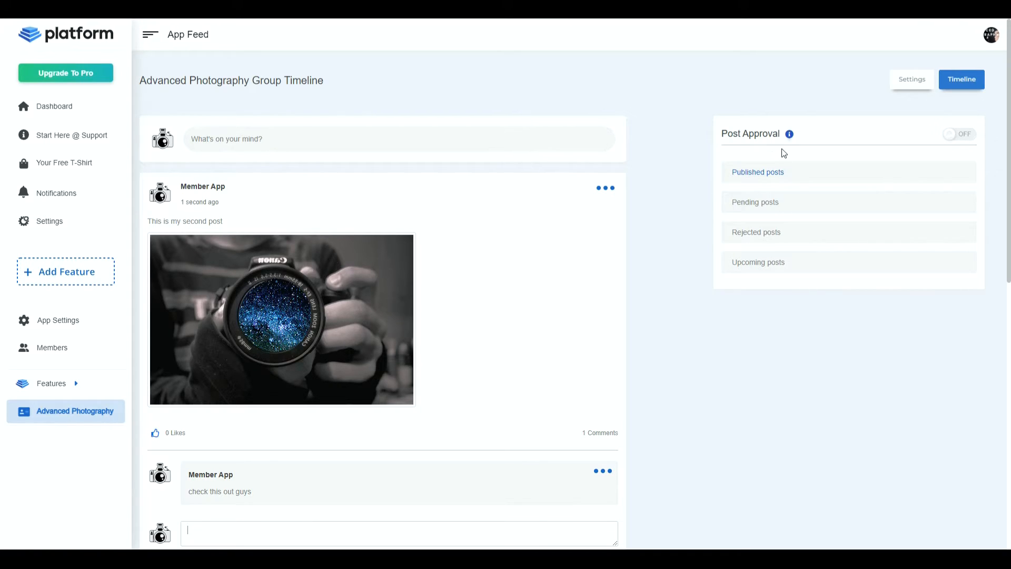
- Turn on post approval for the group timeline and open the list of pending posts
{"action": "mouse_move", "coordinate": [792, 138]}
{"action": "left_click", "coordinate": [959, 135]}
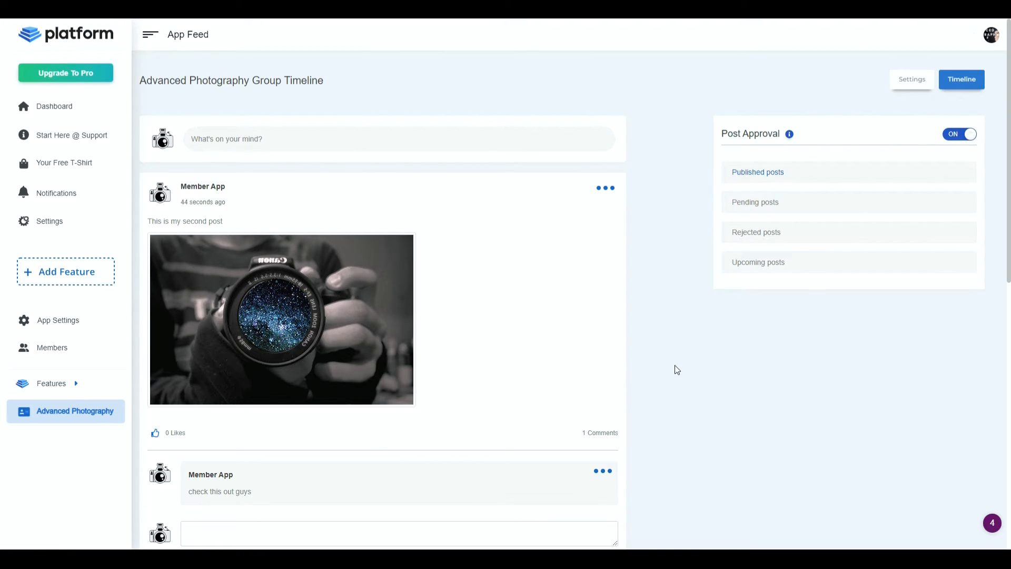
{"action": "left_click", "coordinate": [754, 204]}
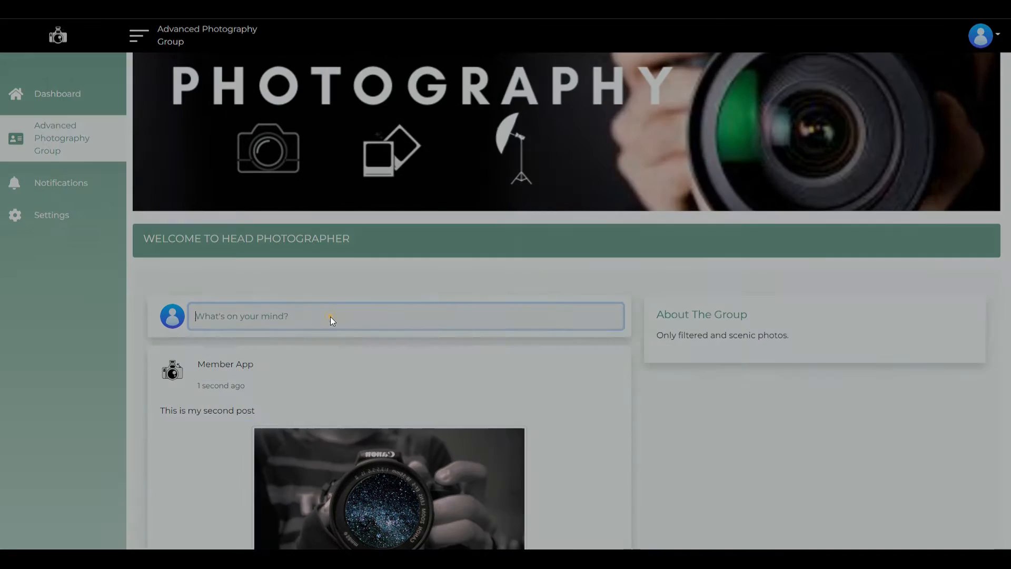
- In the member view of the group, submit a text post reading "I want to add this post please?"
{"action": "left_click", "coordinate": [330, 317]}
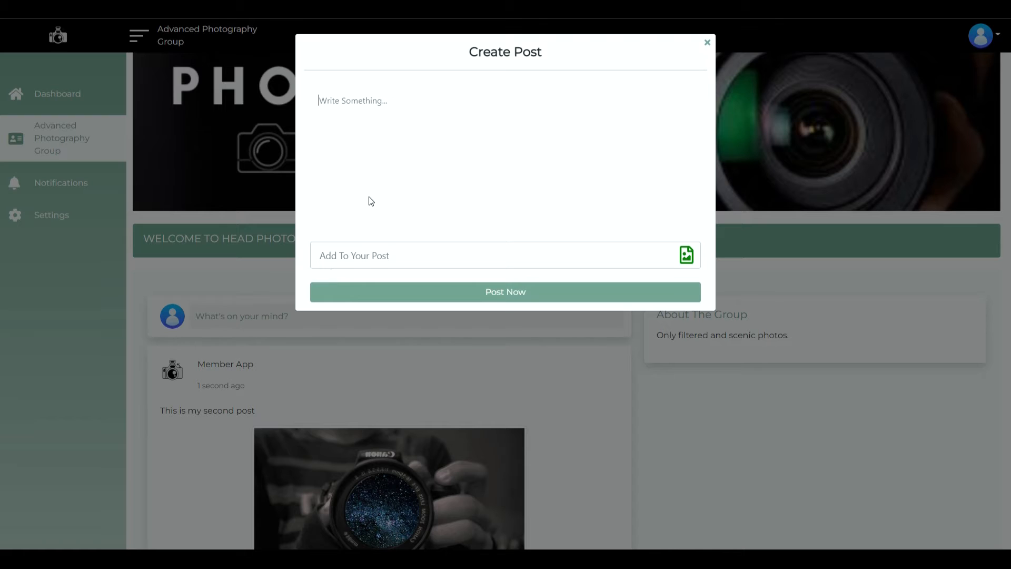
{"action": "type", "text": "I want to add this post please?"}
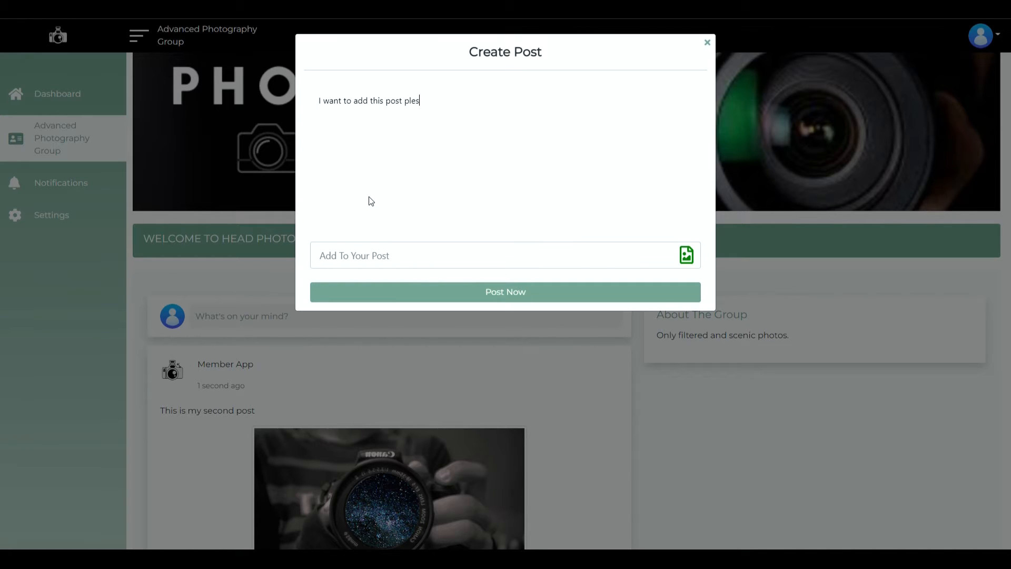
{"action": "left_click", "coordinate": [500, 290]}
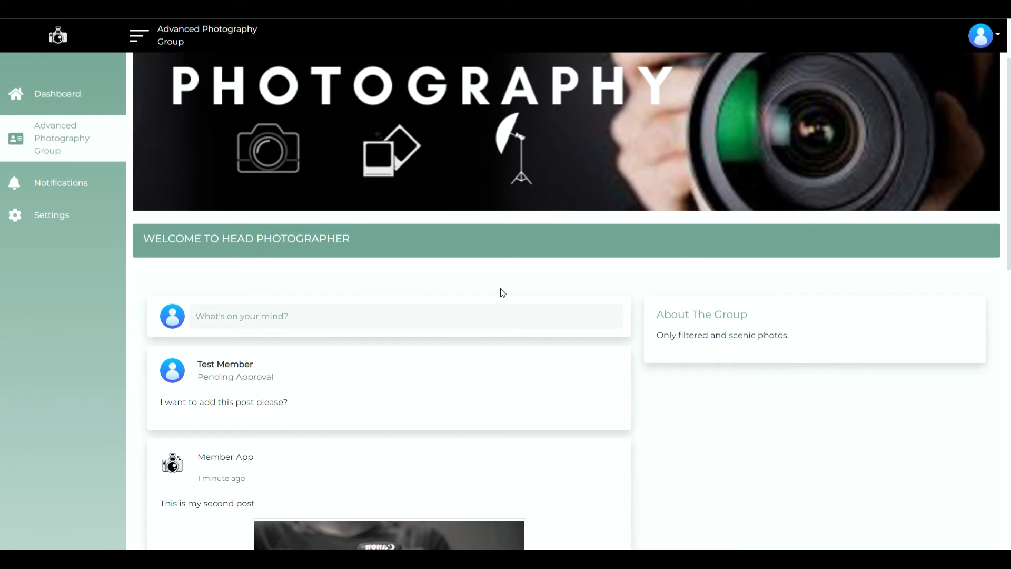
{"action": "scroll", "coordinate": [674, 410], "scroll_direction": "down", "scroll_amount": 3}
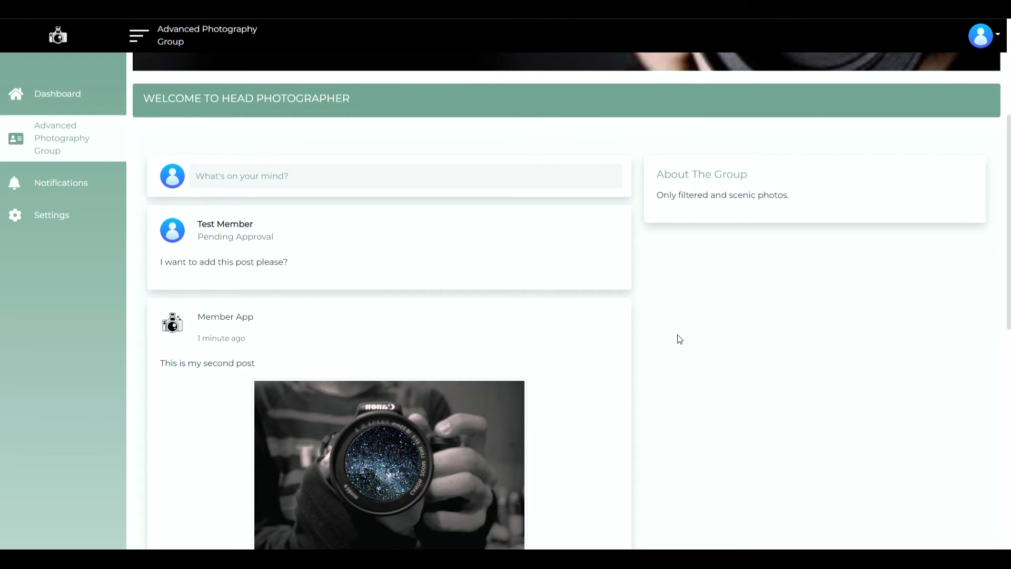
- Back in the admin timeline, approve the member's pending post "I want to add this post please?" and open the published posts
{"action": "left_click", "coordinate": [401, 296]}
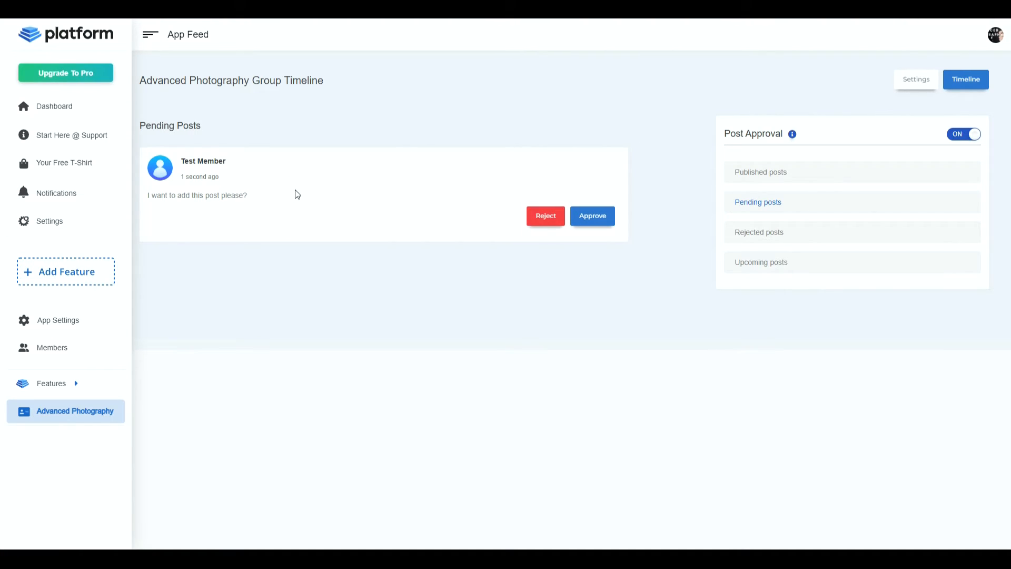
{"action": "left_click", "coordinate": [602, 218]}
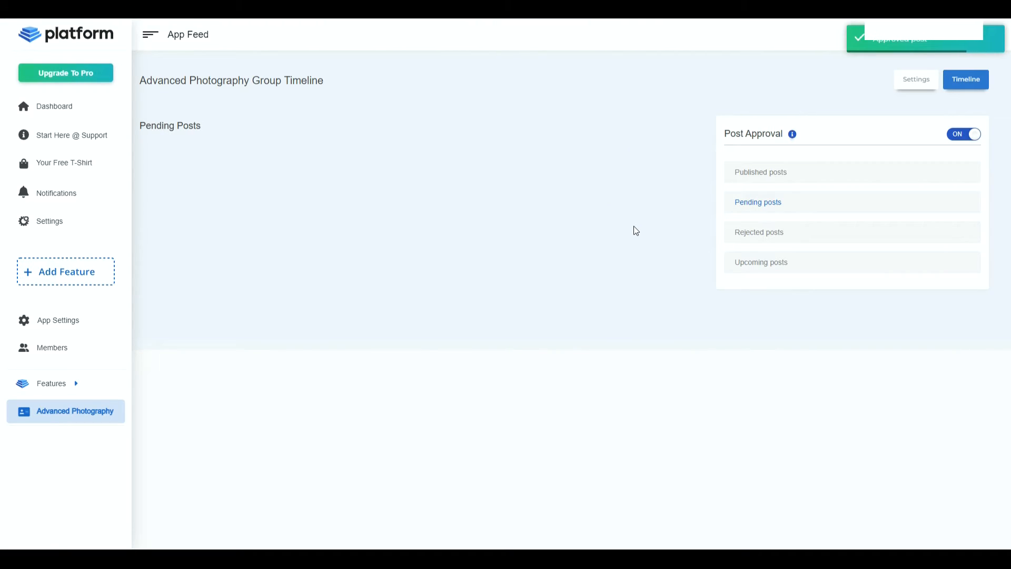
{"action": "left_click", "coordinate": [766, 179]}
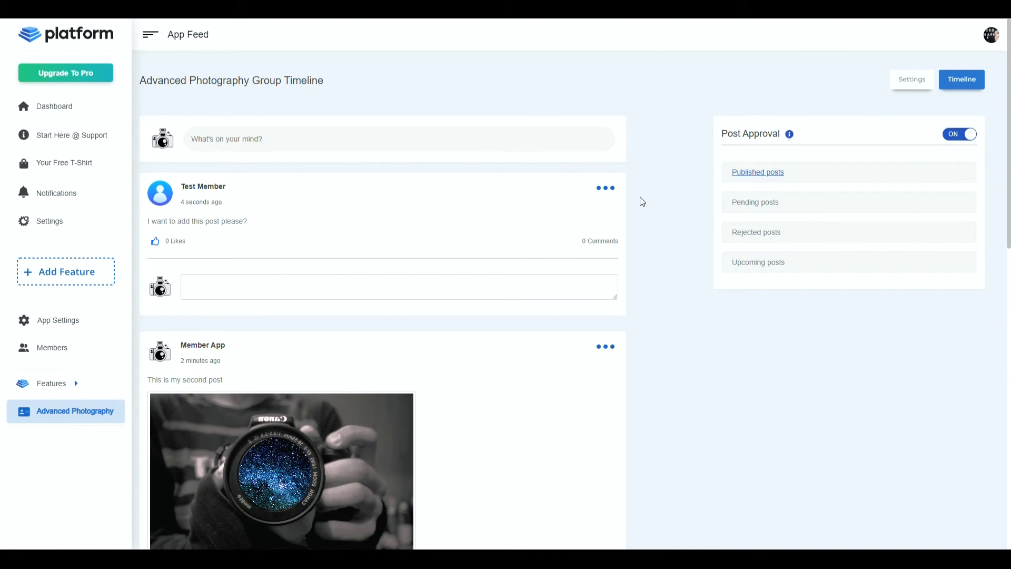
- Turn post approval off and back on
{"action": "left_click", "coordinate": [962, 136]}
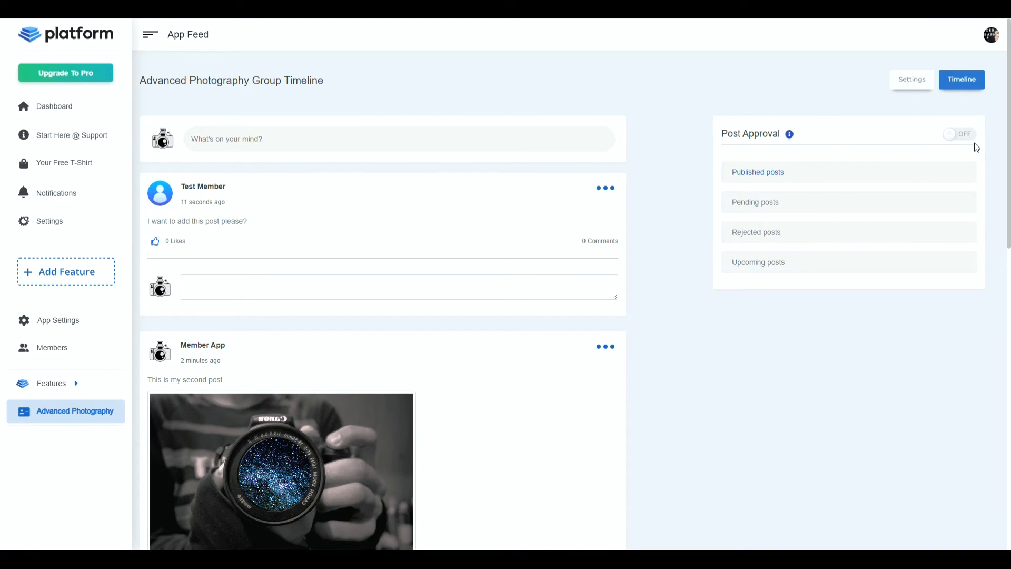
{"action": "left_click", "coordinate": [958, 135]}
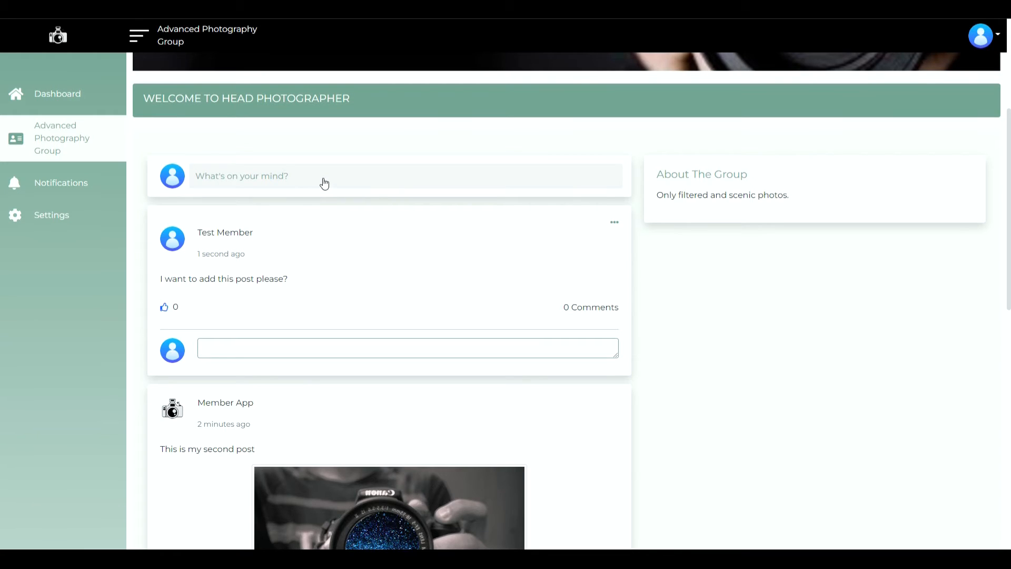
- In the member view of the group, submit another post reading "This group is terrible"
{"action": "left_click", "coordinate": [322, 180]}
{"action": "left_click", "coordinate": [426, 110]}
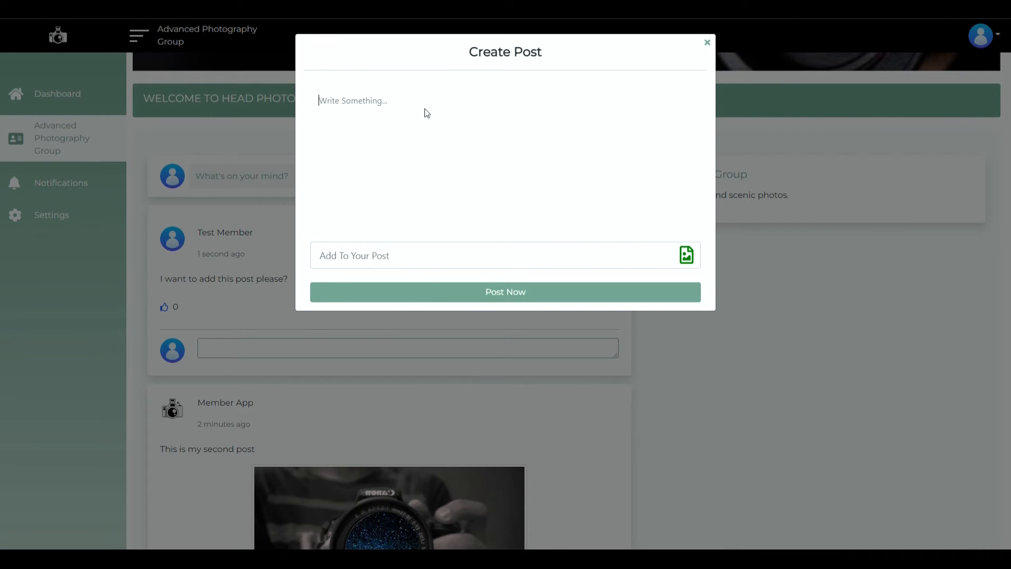
{"action": "type", "text": "This grouopis terrible"}
{"action": "left_click", "coordinate": [500, 291]}
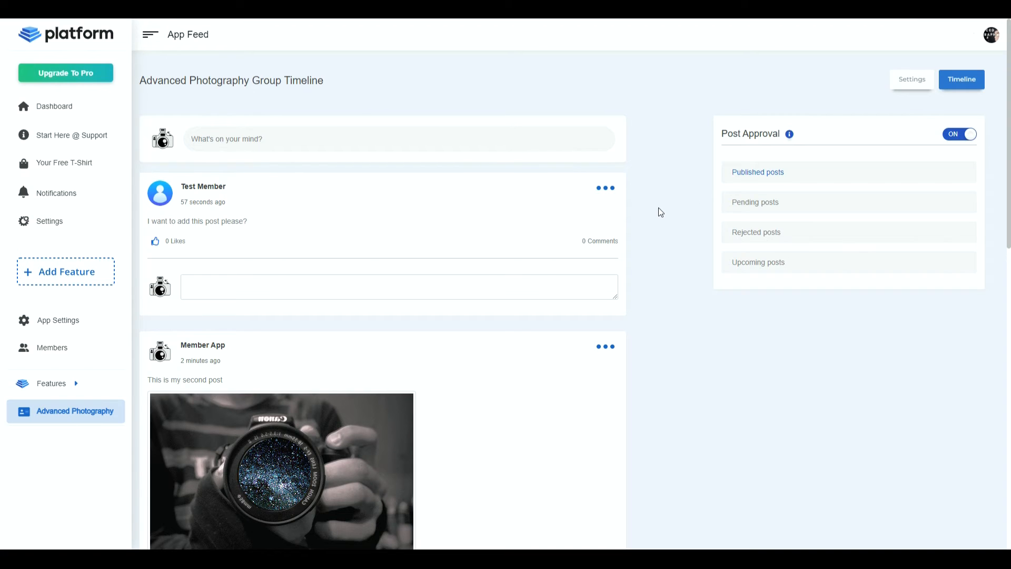
- Reject the member's pending post "This group is terrible" from the admin timeline and open the rejected posts
{"action": "scroll", "coordinate": [658, 208], "scroll_direction": "down", "scroll_amount": 3}
{"action": "scroll", "coordinate": [658, 207], "scroll_direction": "up", "scroll_amount": 3}
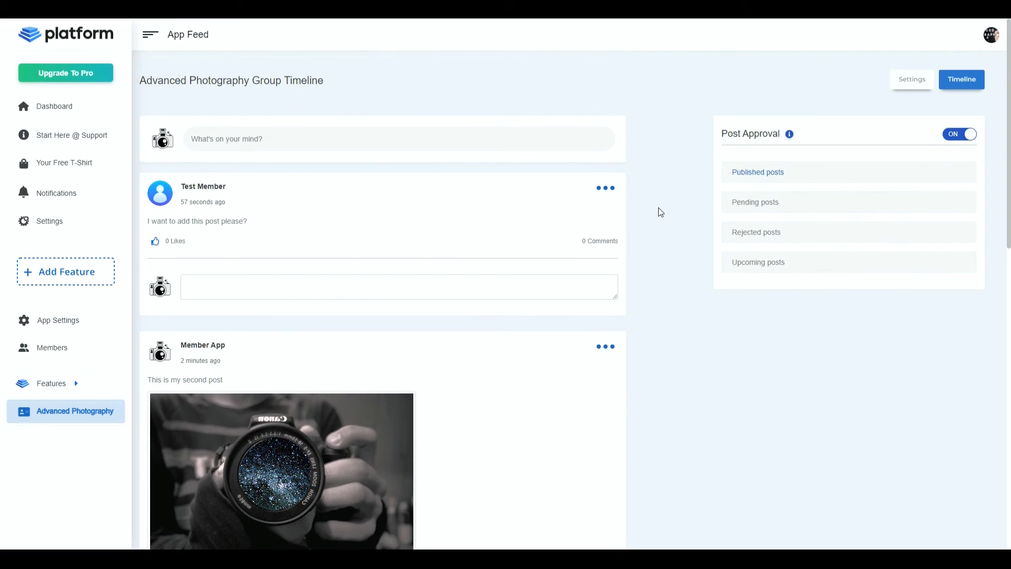
{"action": "left_click", "coordinate": [756, 205]}
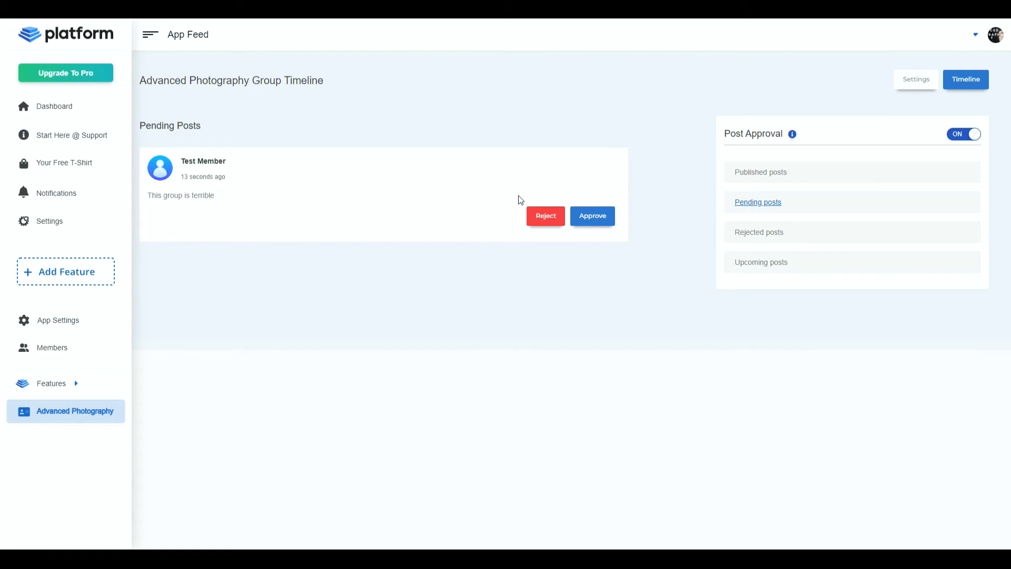
{"action": "left_click", "coordinate": [545, 222]}
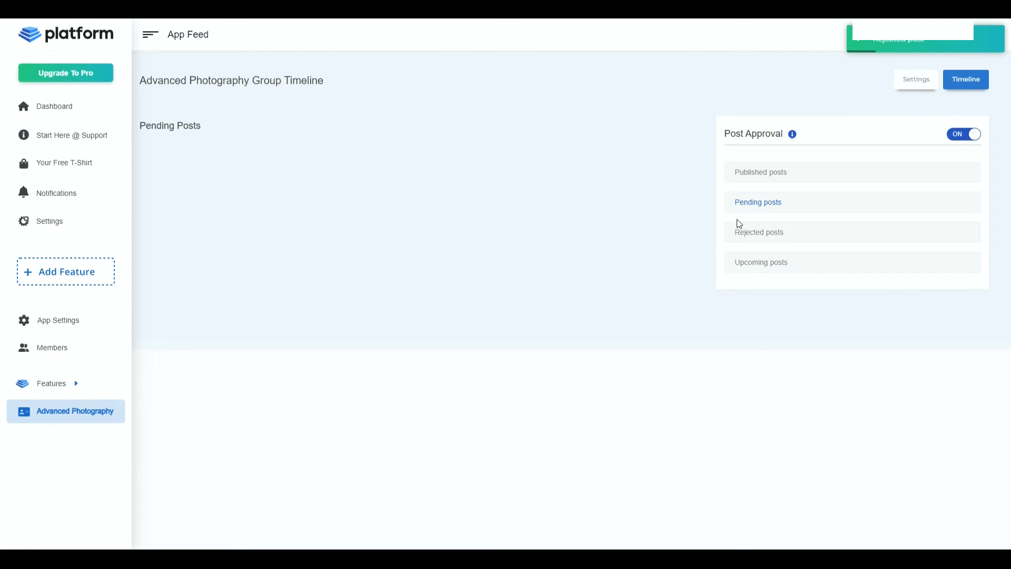
{"action": "left_click", "coordinate": [762, 236]}
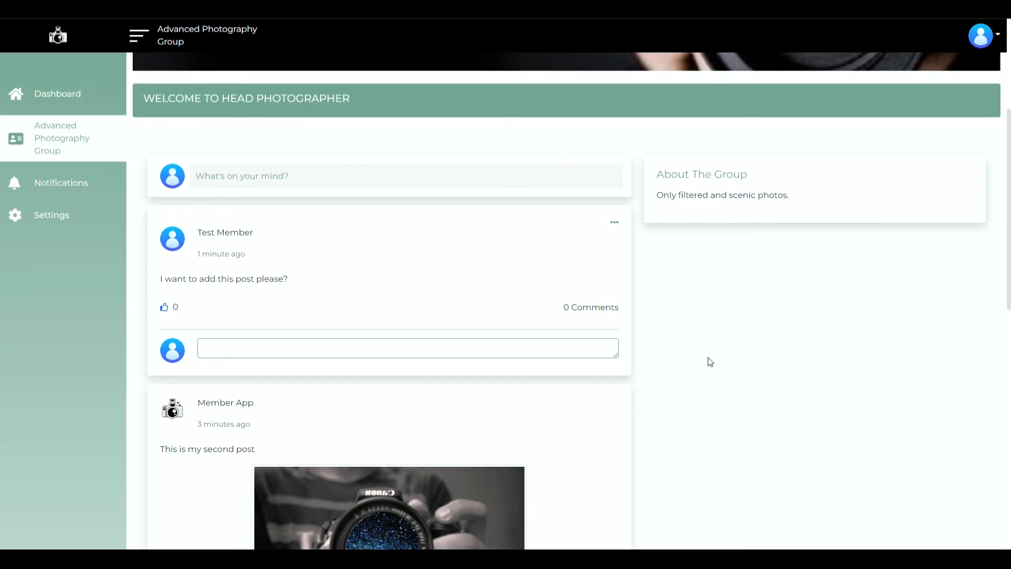
- Look through the group feed in the member view to check which posts members can see
{"action": "scroll", "coordinate": [701, 362], "scroll_direction": "up", "scroll_amount": 3}
{"action": "scroll", "coordinate": [668, 358], "scroll_direction": "down", "scroll_amount": 5}
{"action": "scroll", "coordinate": [305, 372], "scroll_direction": "down", "scroll_amount": 3}
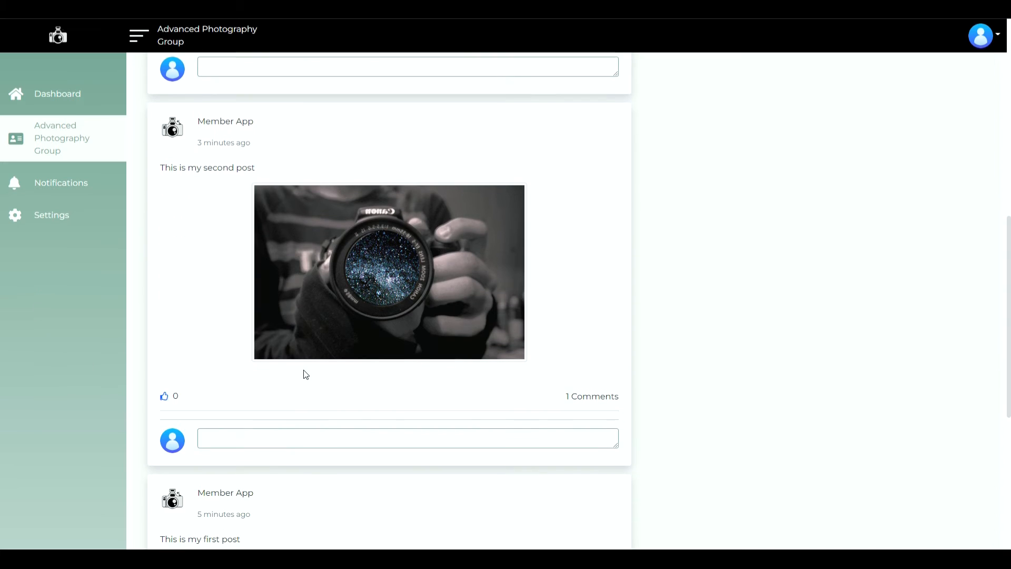
{"action": "scroll", "coordinate": [261, 402], "scroll_direction": "up", "scroll_amount": 8}
{"action": "scroll", "coordinate": [182, 361], "scroll_direction": "down", "scroll_amount": 12}
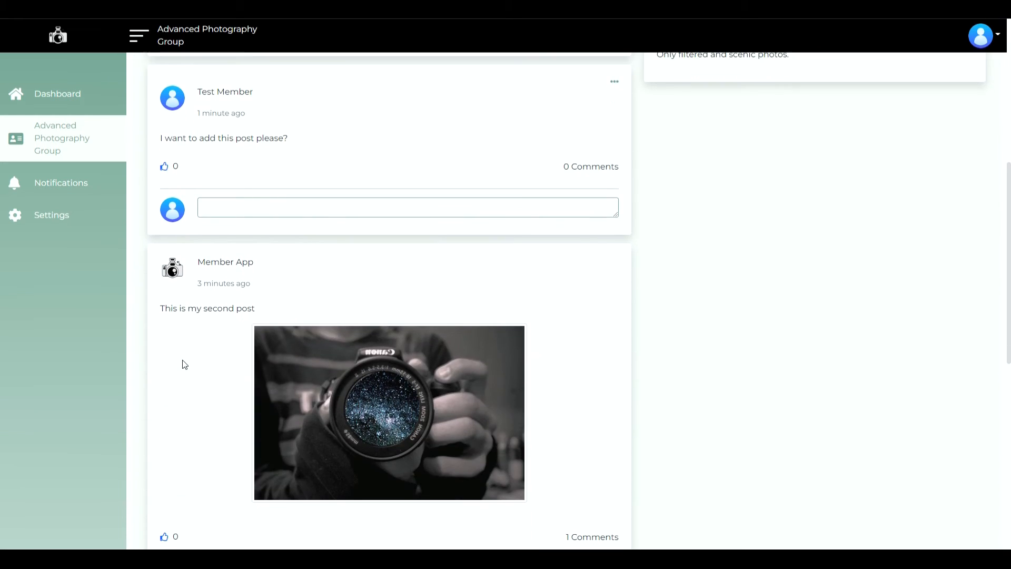
{"action": "scroll", "coordinate": [166, 379], "scroll_direction": "up", "scroll_amount": 9}
{"action": "scroll", "coordinate": [167, 383], "scroll_direction": "up", "scroll_amount": 5}
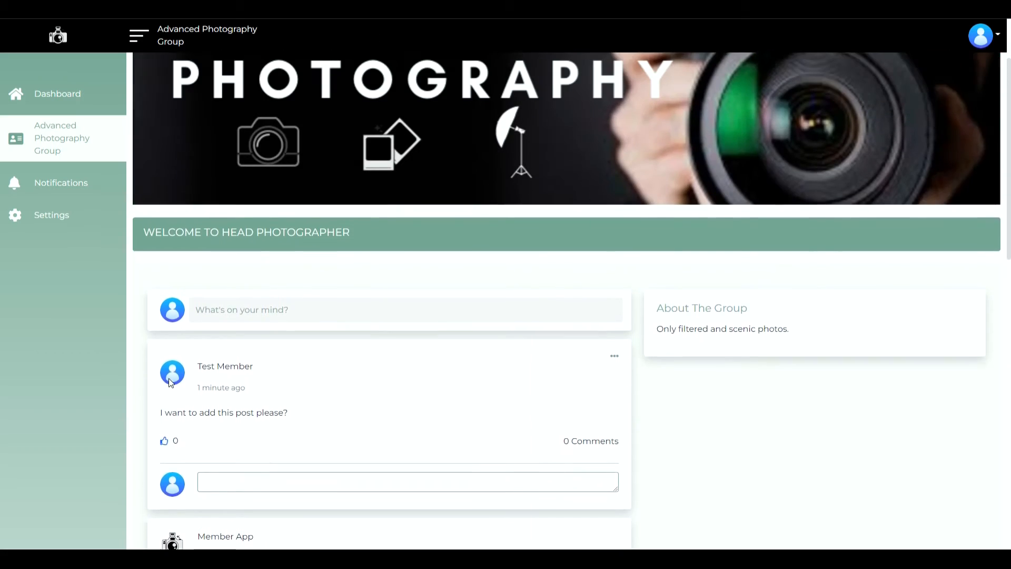
{"action": "scroll", "coordinate": [418, 422], "scroll_direction": "down", "scroll_amount": 3}
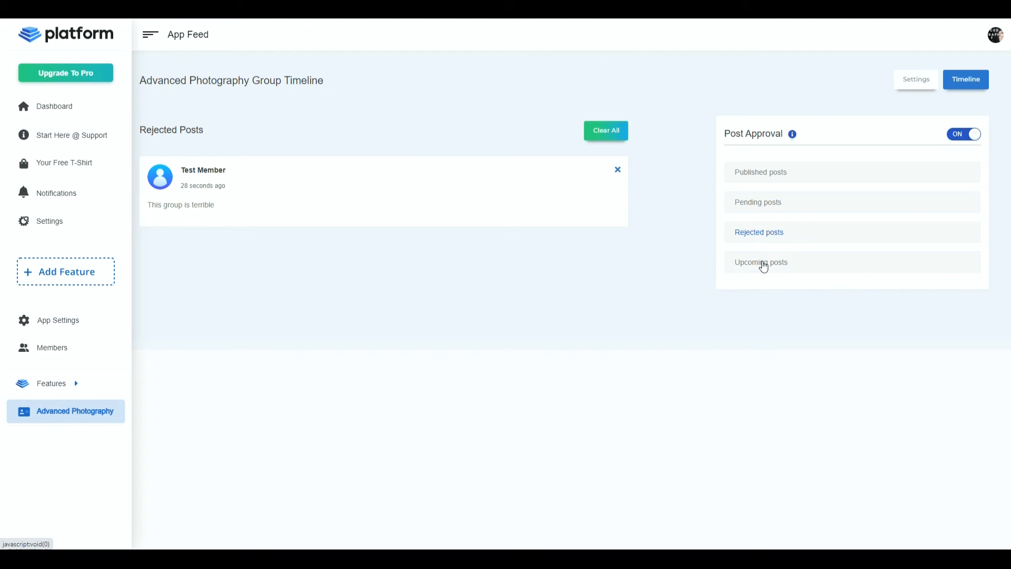
- Check the upcoming posts in the admin timeline and draft a new post reading "This video will be released in a few days"
{"action": "left_click", "coordinate": [763, 263]}
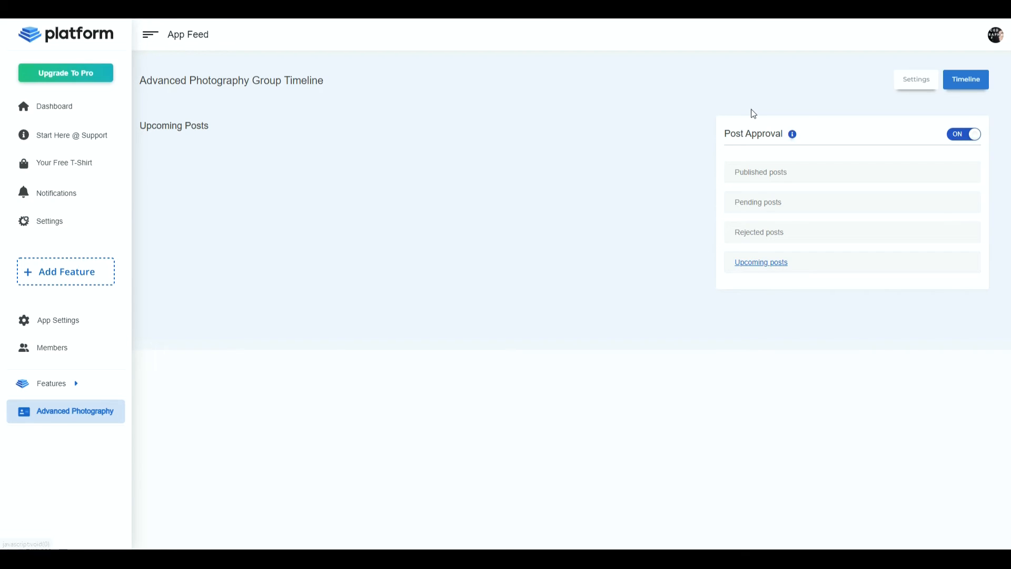
{"action": "left_click", "coordinate": [742, 172]}
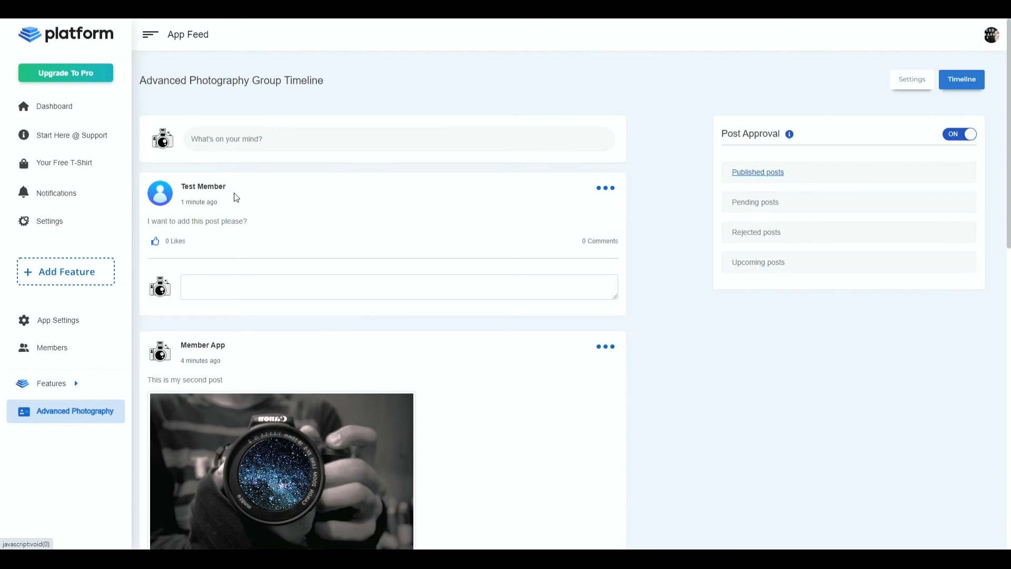
{"action": "left_click", "coordinate": [270, 139]}
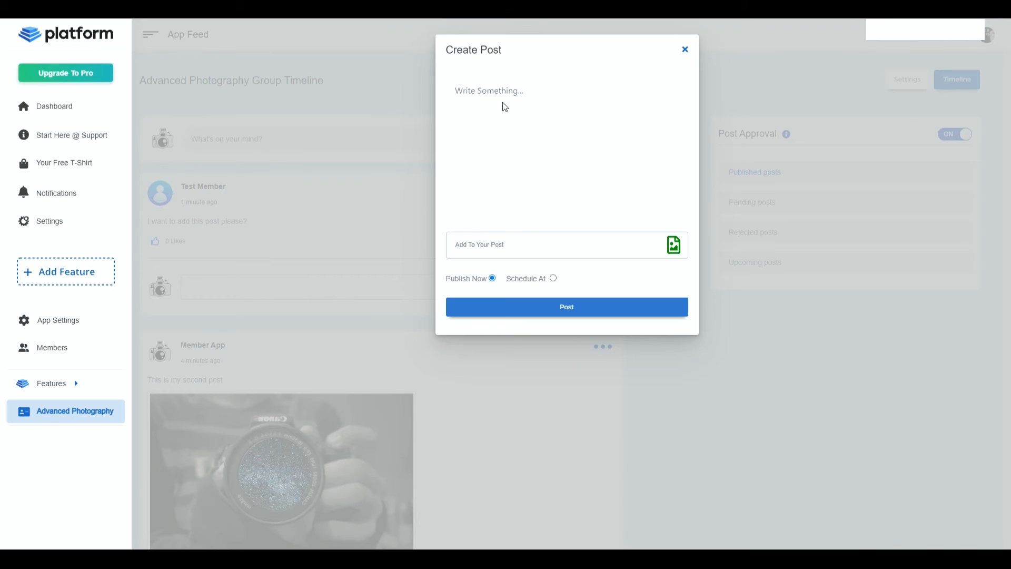
{"action": "type", "text": "This vieo"}
{"action": "key", "text": "BackSpace"}
{"action": "key", "text": "BackSpace"}
{"action": "key", "text": "BackSpace"}
{"action": "type", "text": "deo willb"}
{"action": "key", "text": "BackSpace"}
{"action": "type", "text": "hee released in a few days"}
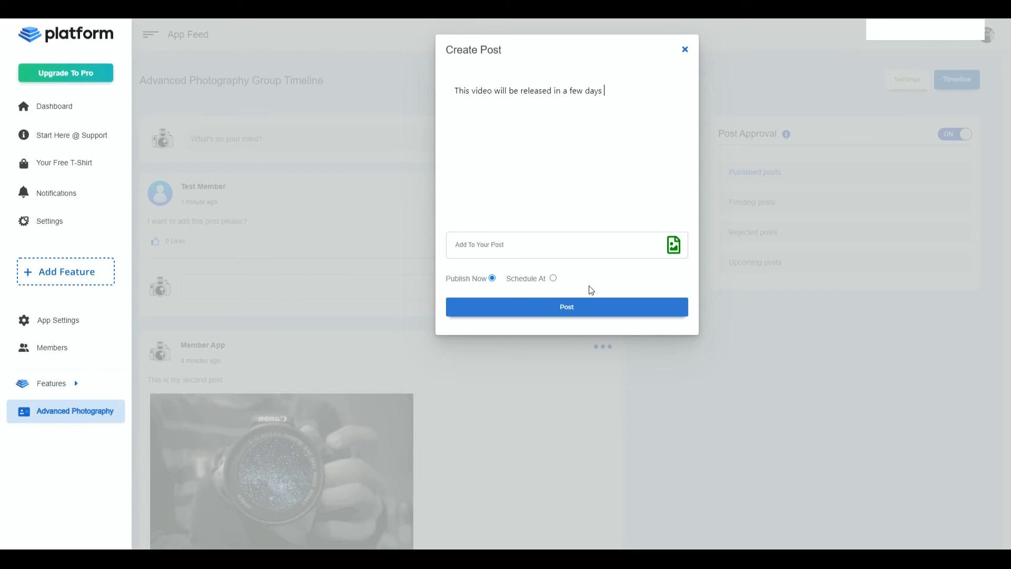
- Schedule the drafted post for 2022-05-04 at 10:50 AM
{"action": "left_click", "coordinate": [554, 278]}
{"action": "left_click", "coordinate": [594, 277]}
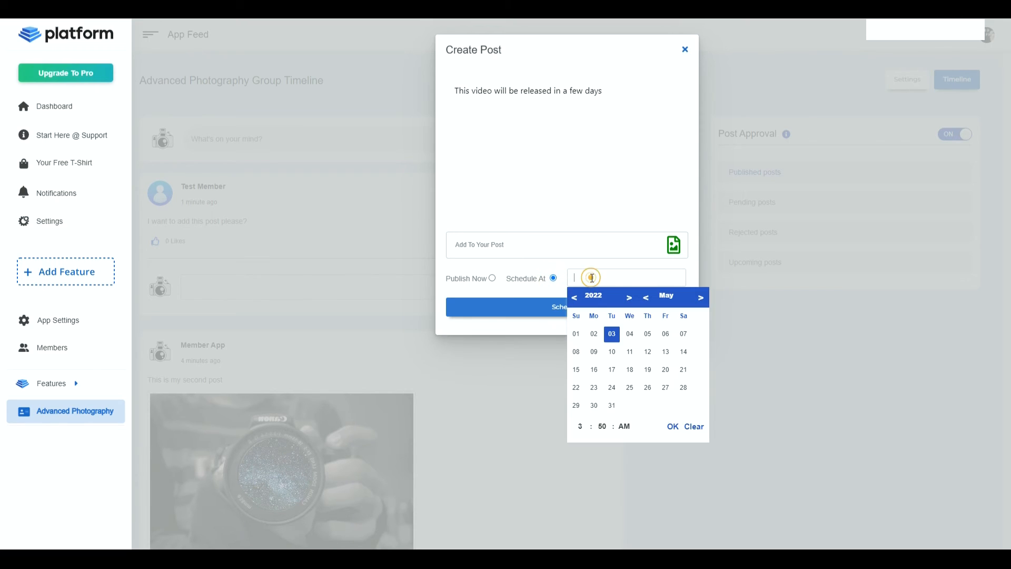
{"action": "left_click", "coordinate": [633, 337]}
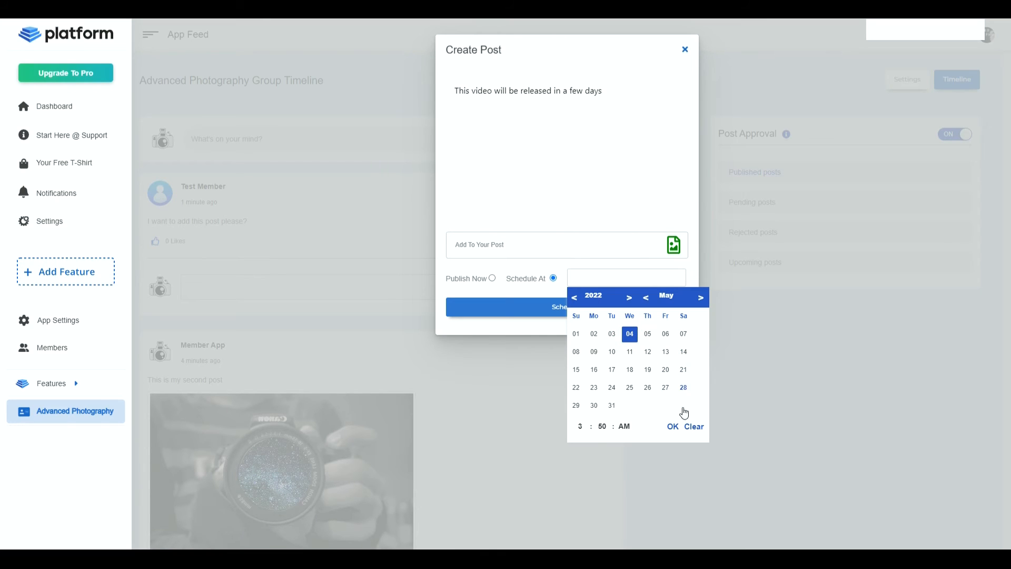
{"action": "left_click", "coordinate": [580, 428]}
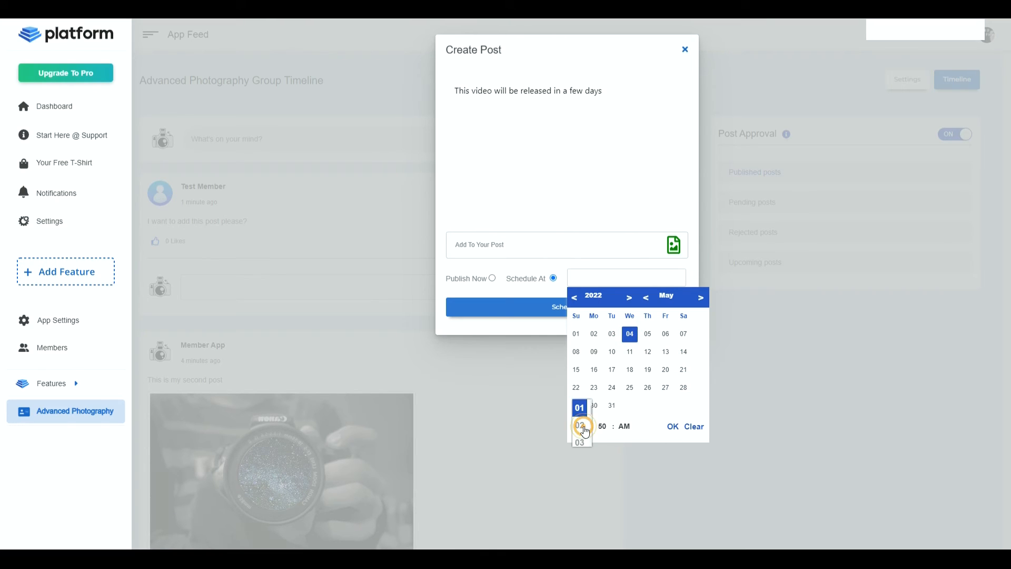
{"action": "scroll", "coordinate": [582, 427], "scroll_direction": "down", "scroll_amount": 3}
{"action": "left_click", "coordinate": [580, 426]}
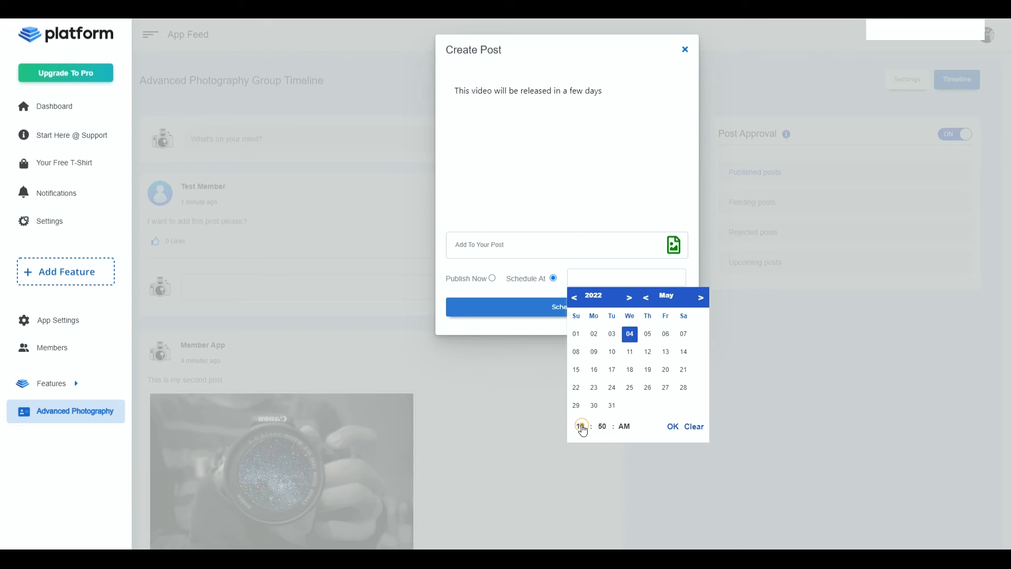
{"action": "left_click", "coordinate": [668, 429]}
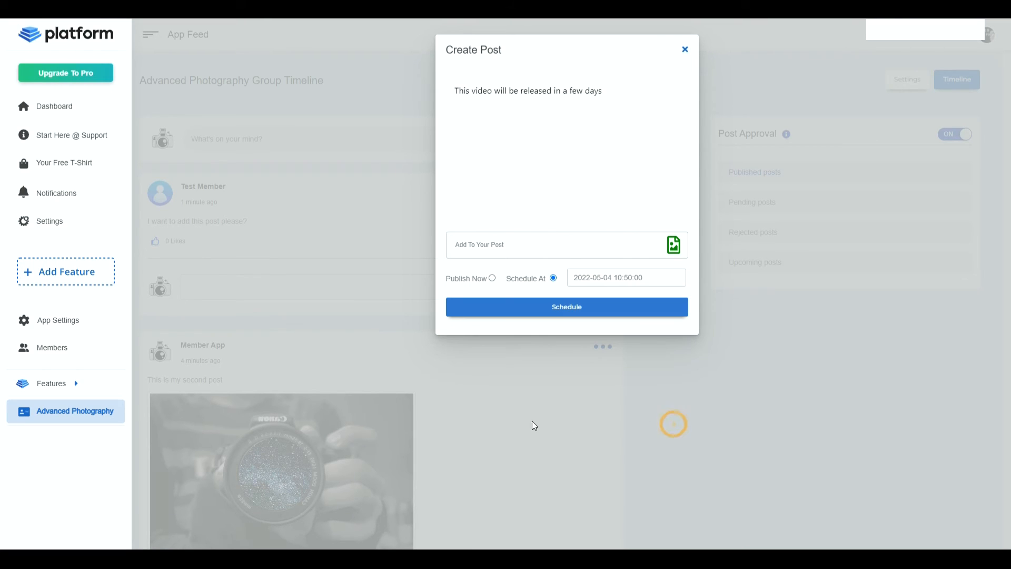
{"action": "left_click", "coordinate": [587, 312]}
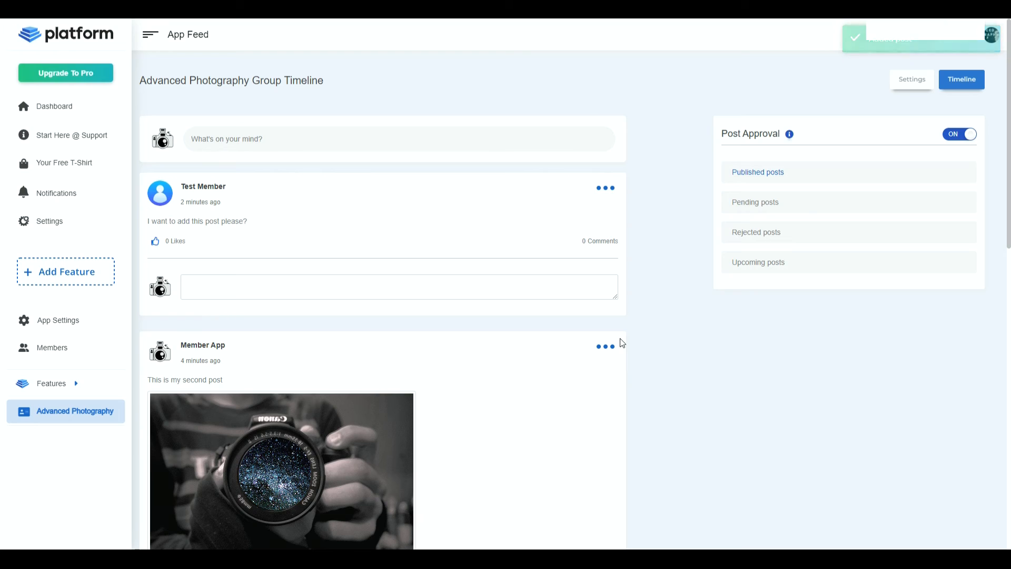
- Edit the scheduled post among the upcoming posts, attaching the image whose file name starts with tumblr_82d1d0d7, and update it
{"action": "left_click", "coordinate": [762, 262]}
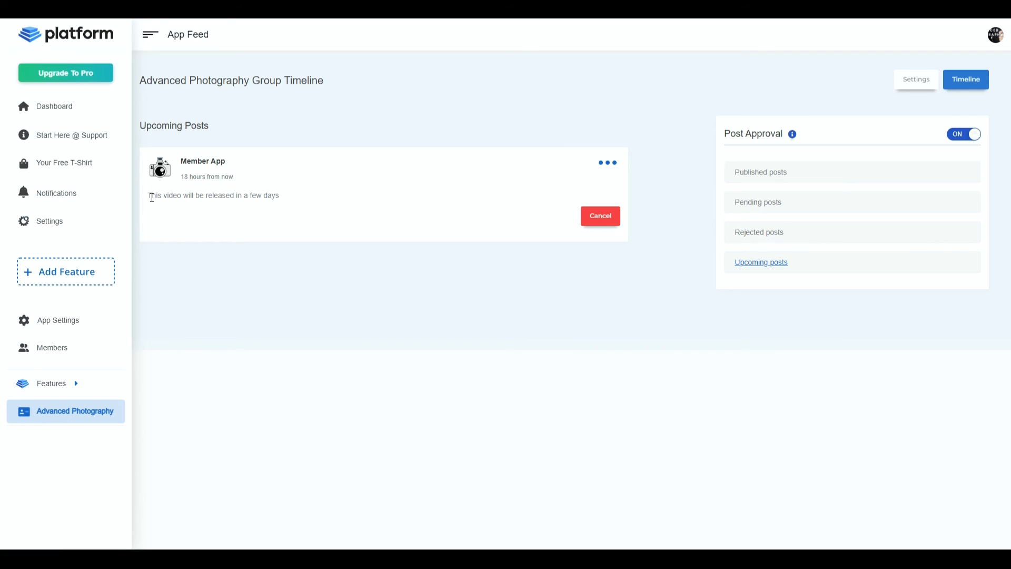
{"action": "left_click", "coordinate": [608, 163]}
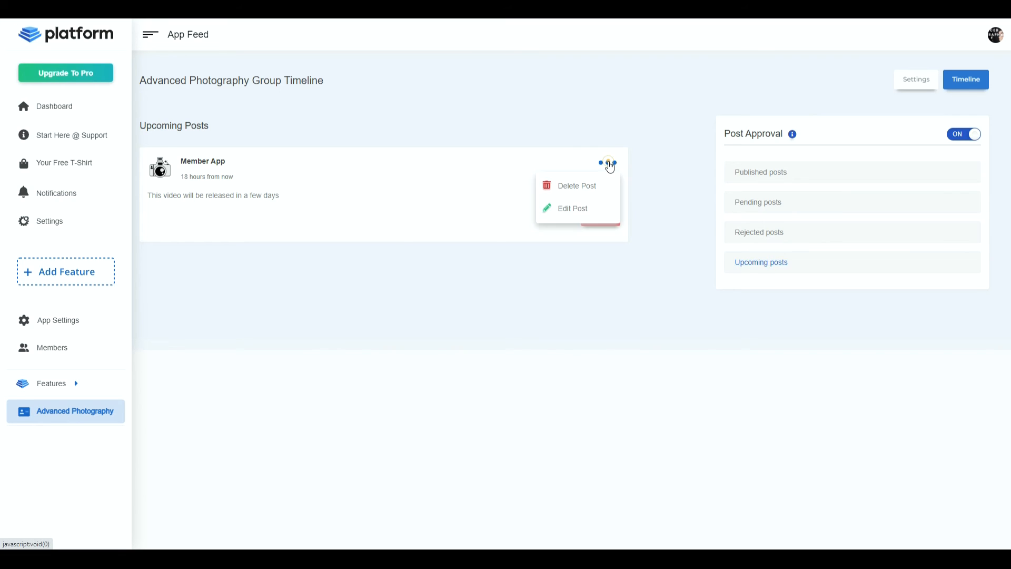
{"action": "left_click", "coordinate": [576, 217]}
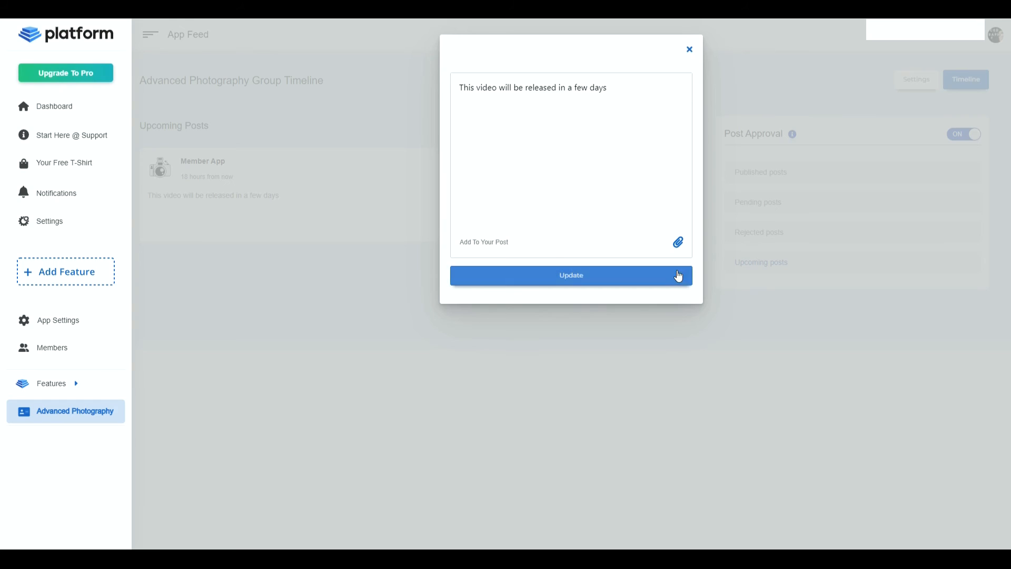
{"action": "left_click", "coordinate": [679, 243]}
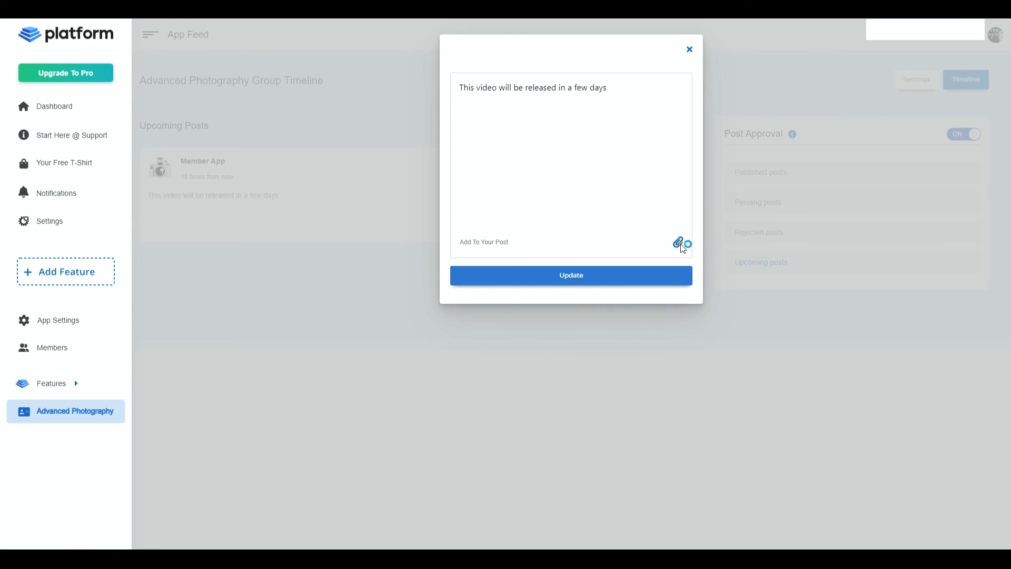
{"action": "left_click", "coordinate": [205, 118]}
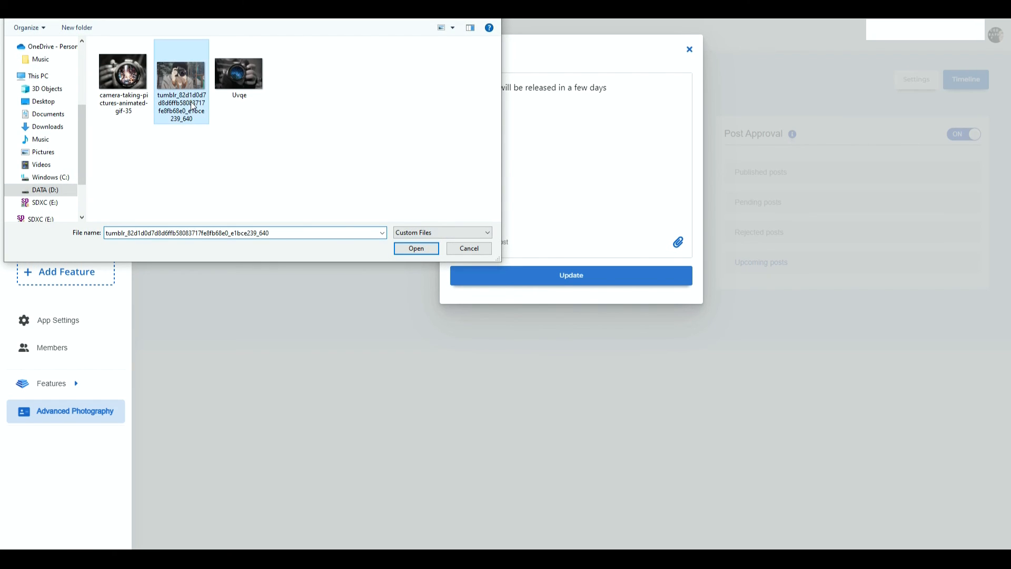
{"action": "left_click", "coordinate": [414, 249]}
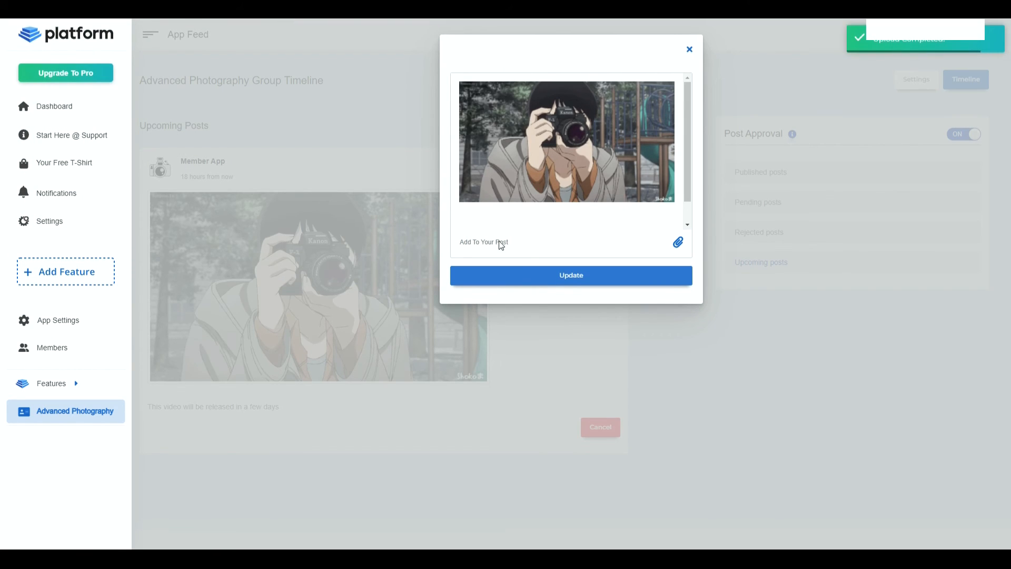
{"action": "left_click", "coordinate": [566, 274]}
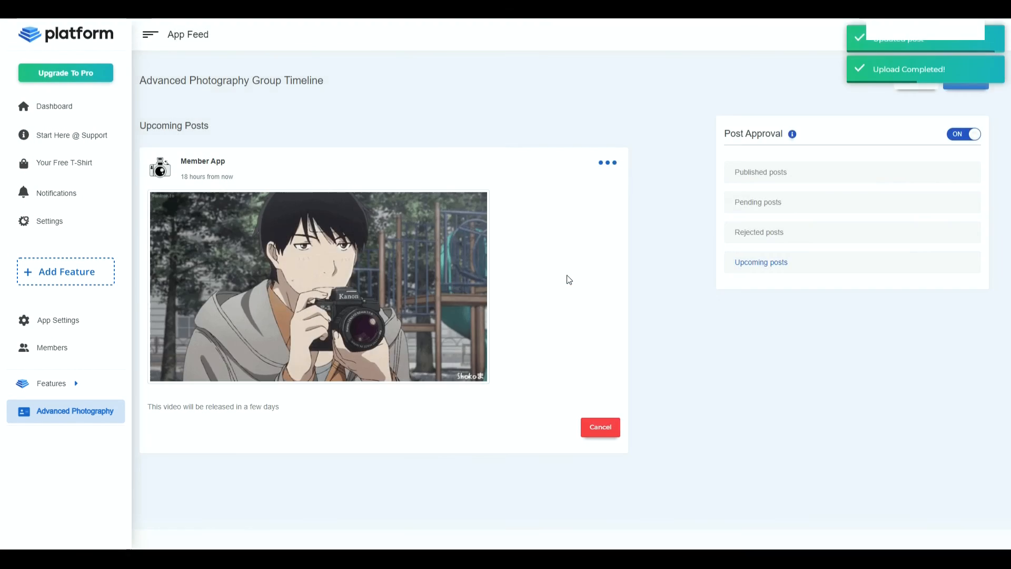